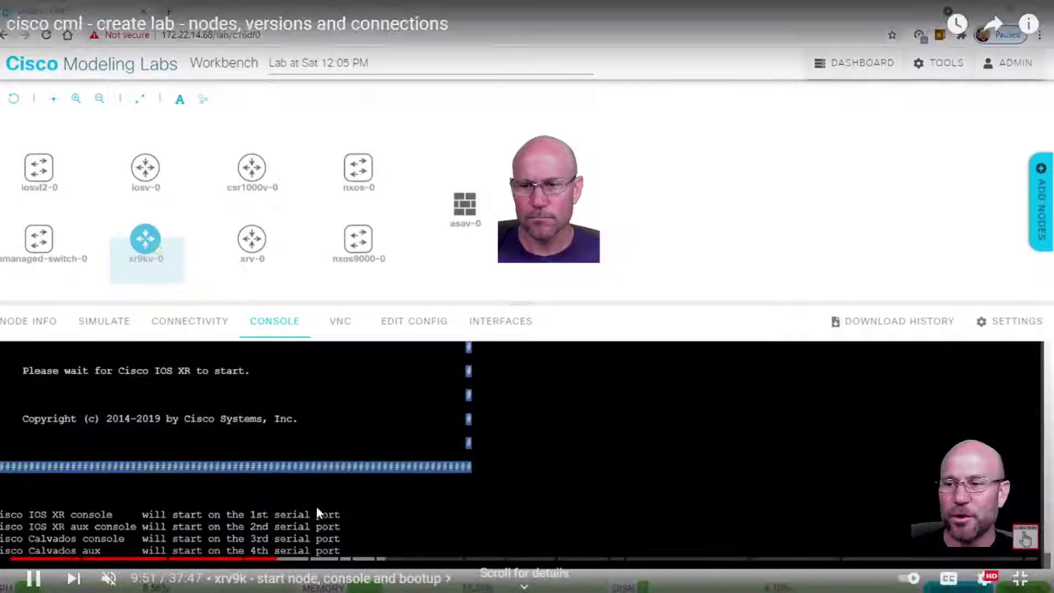
Seek the earlier CML video ahead to 10:33 in its xrv9k boot section.
left_click(296, 560)
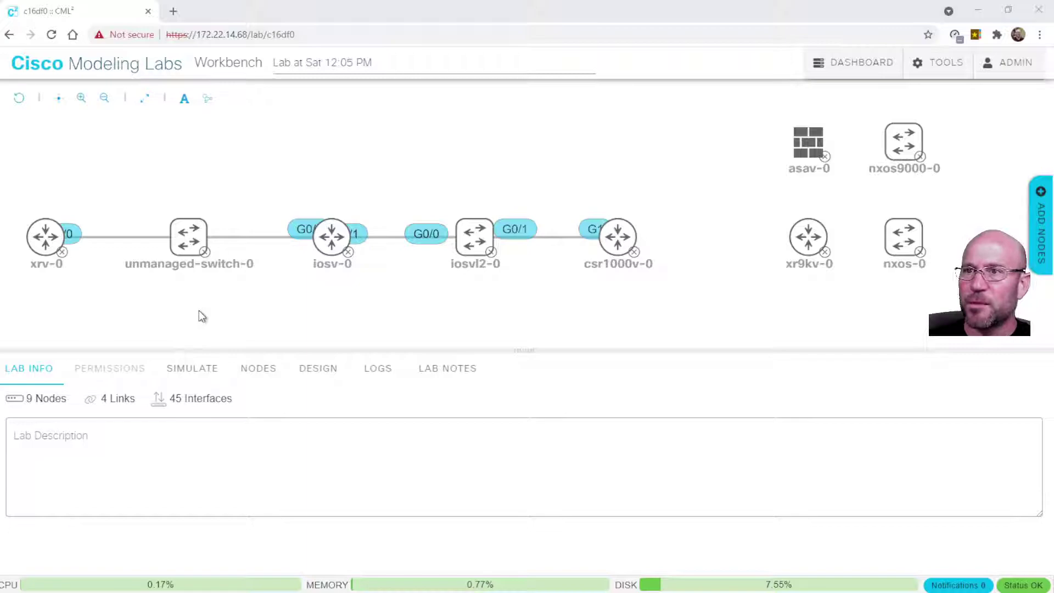
Select xr9kv-0 and check host stats: 12 CPUs, 94.15 GB memory, no VMs running.
left_click(812, 241)
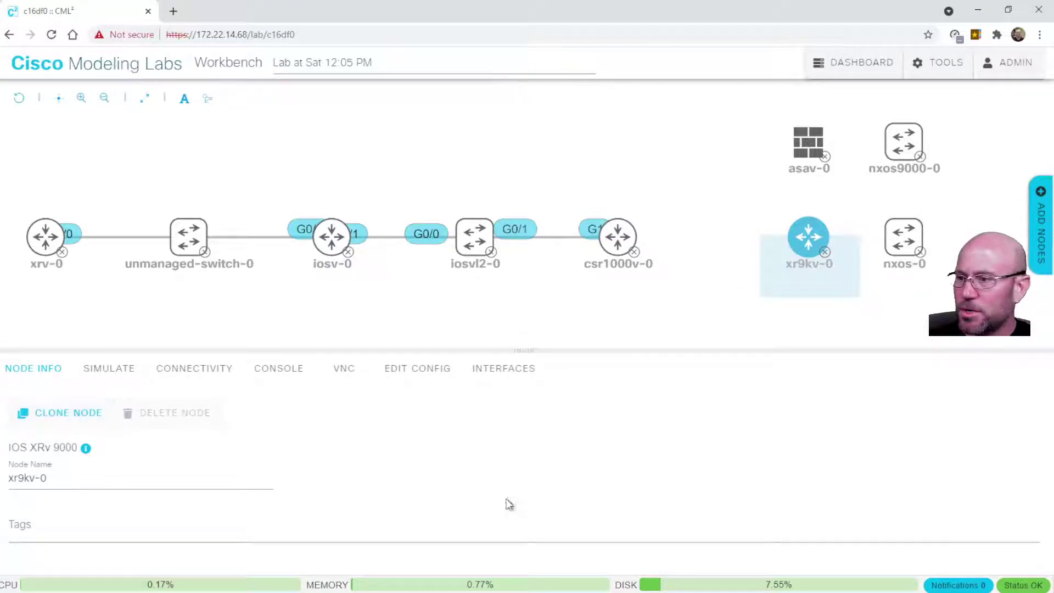
mouse_move(138, 584)
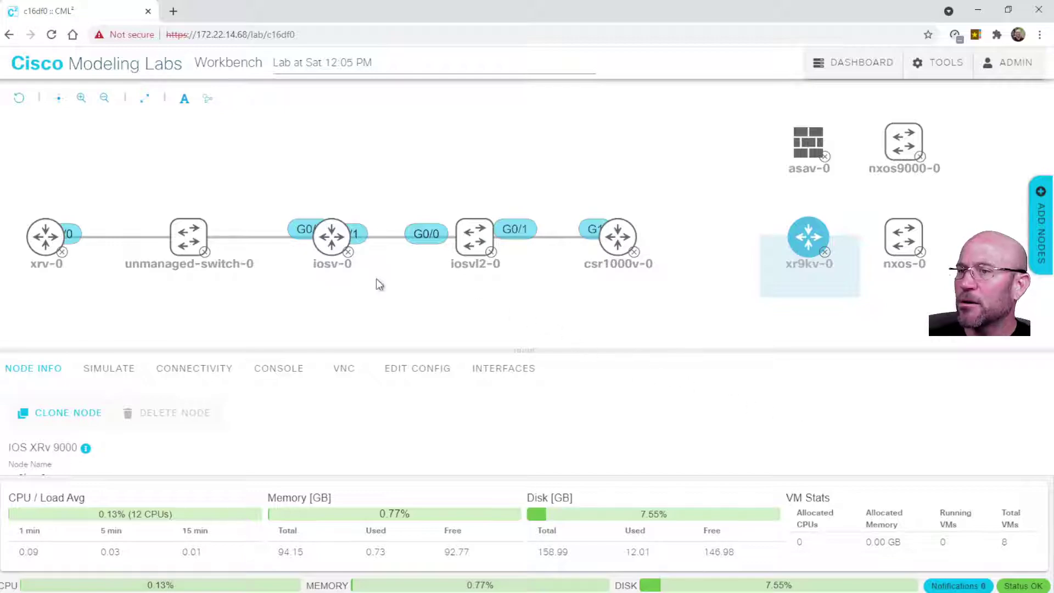
mouse_move(349, 253)
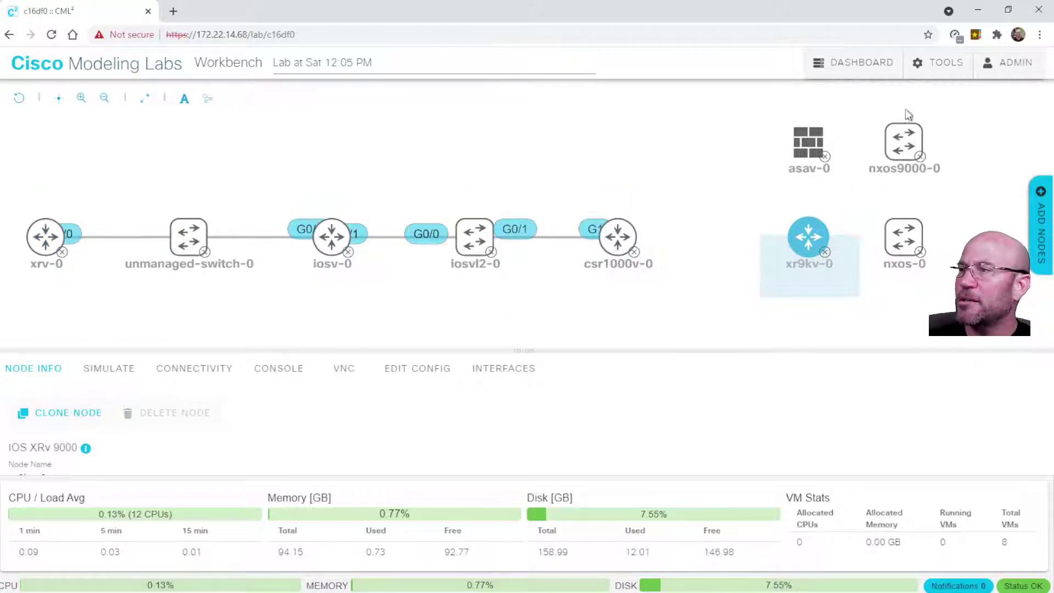
mouse_move(183, 238)
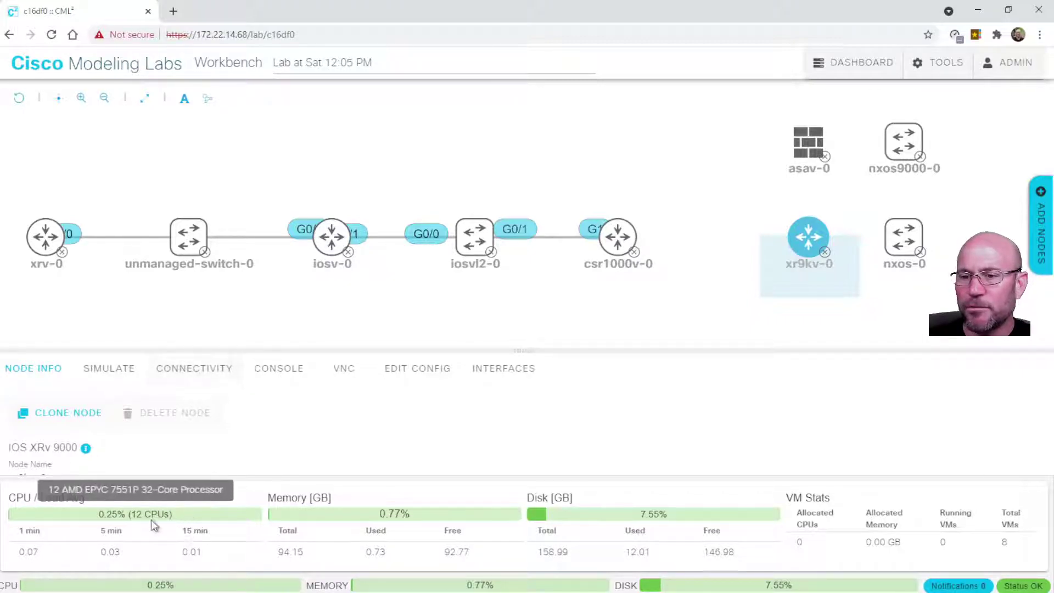
left_click(108, 367)
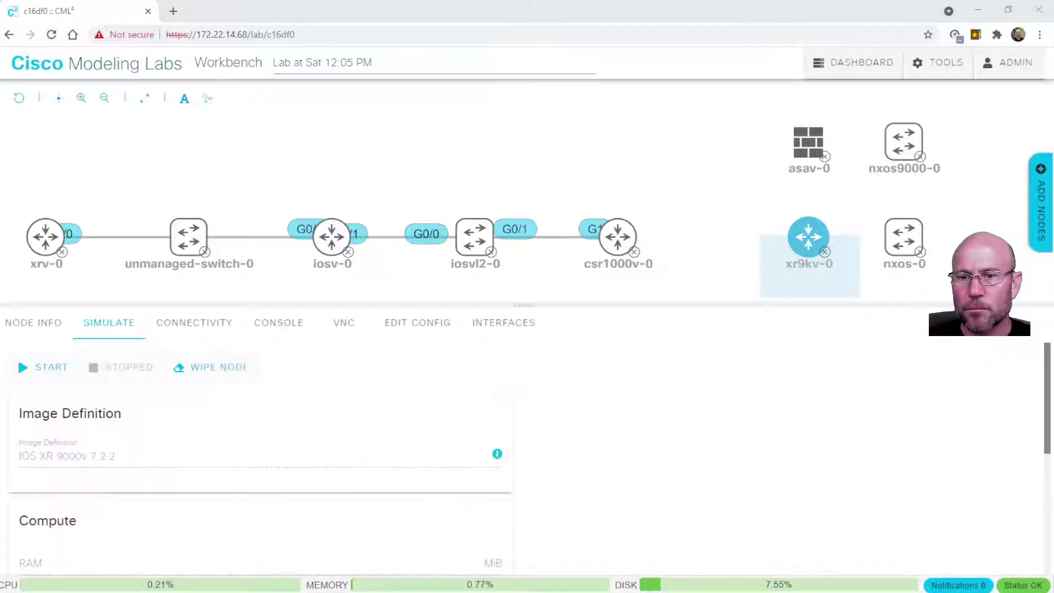
left_click(133, 157)
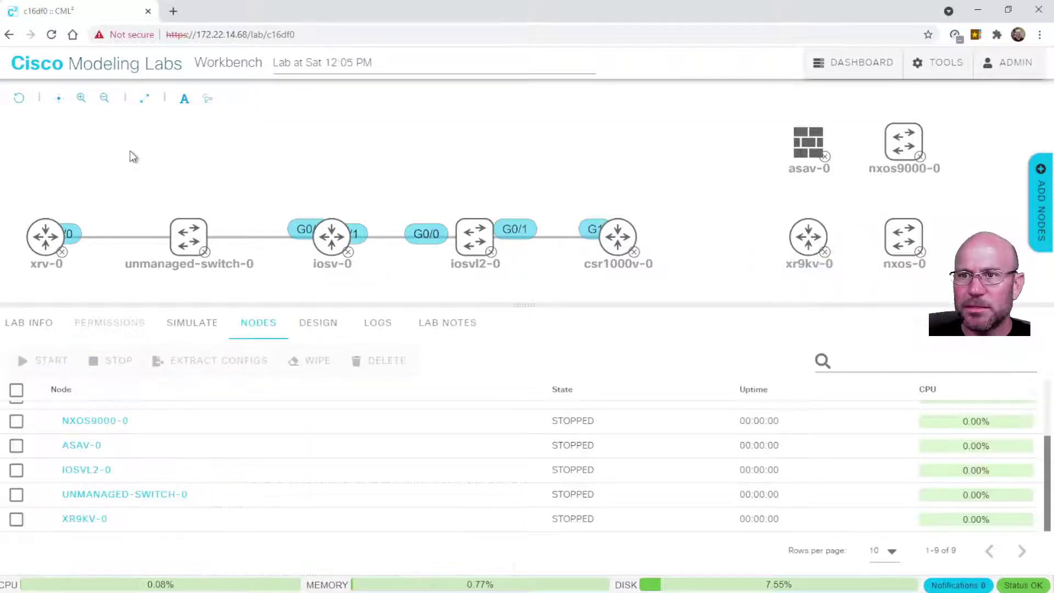
left_click(29, 333)
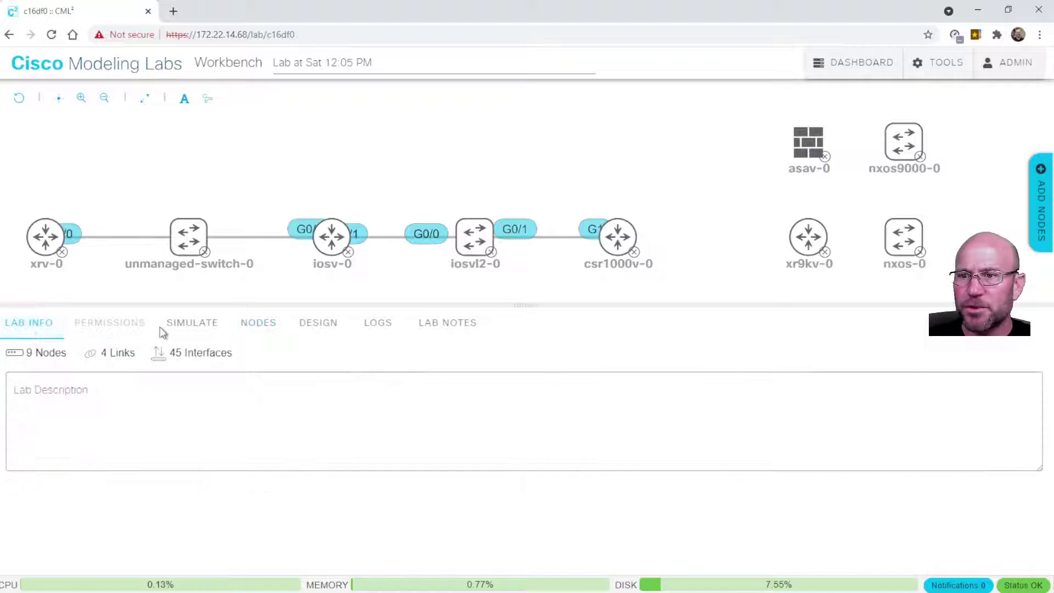
left_click(258, 324)
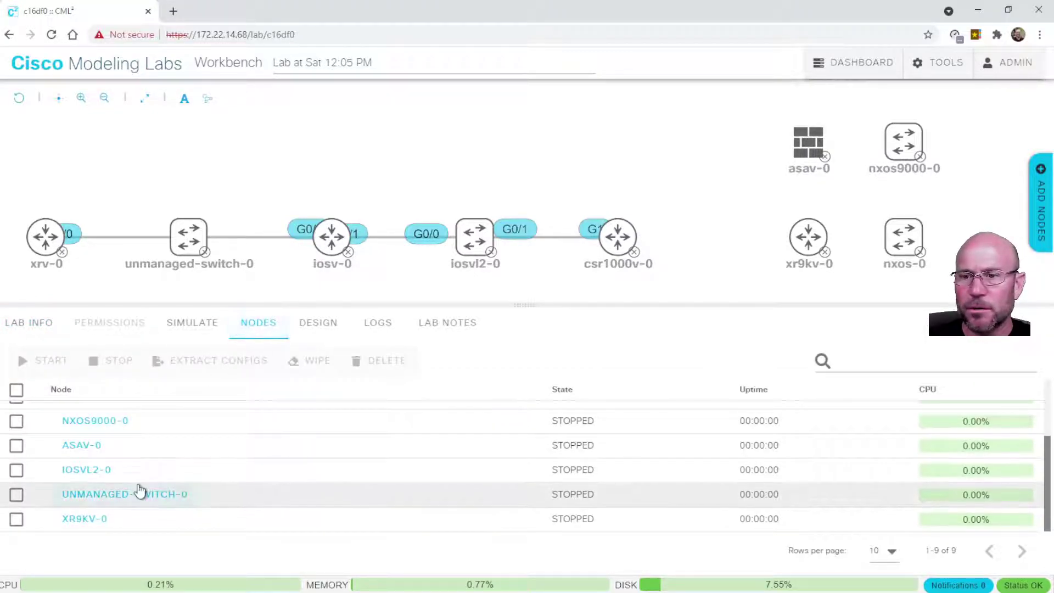
scroll(101, 510, "up", 2)
scroll(101, 473, "down", 2)
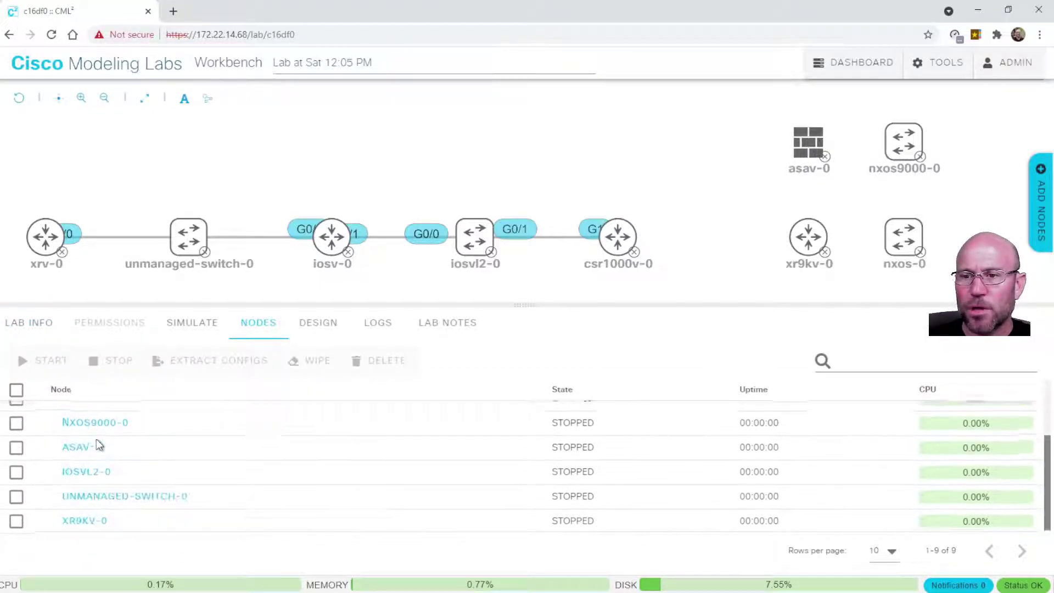
left_click(85, 520)
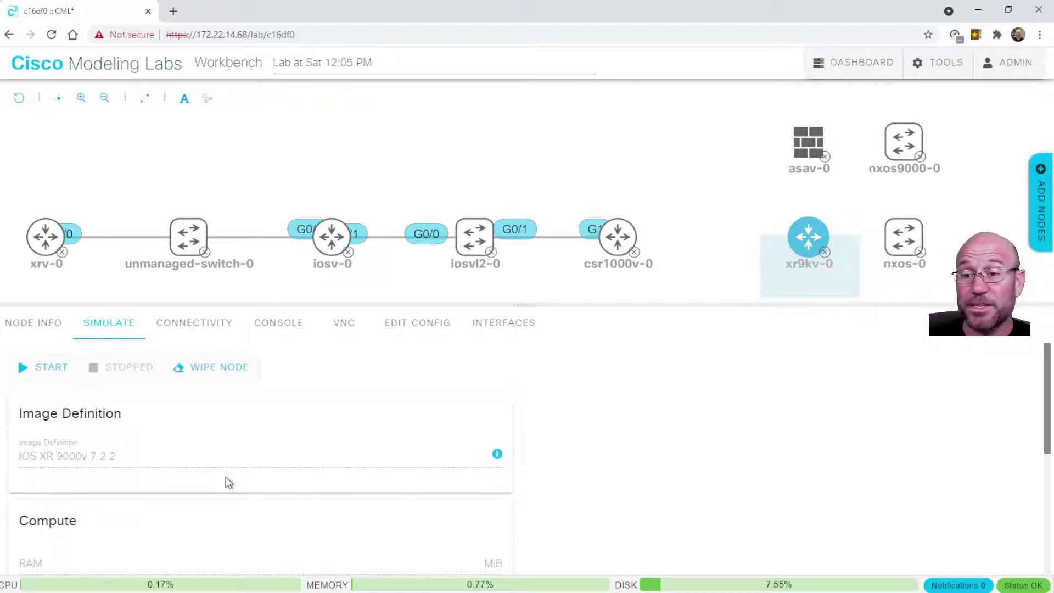
scroll(223, 478, "down", 3)
scroll(118, 446, "up", 2)
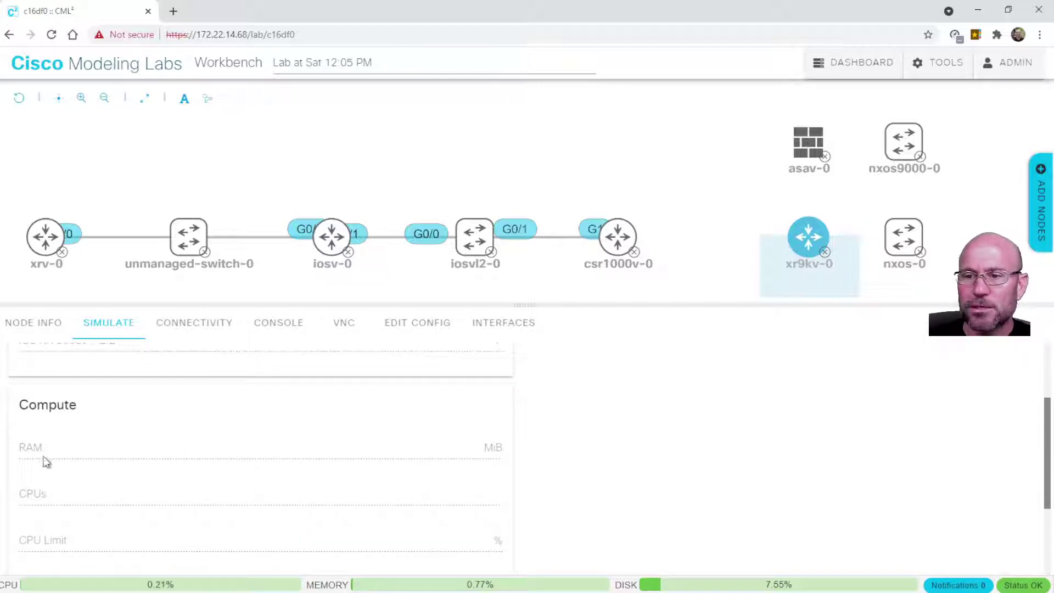
scroll(137, 544, "down", 3)
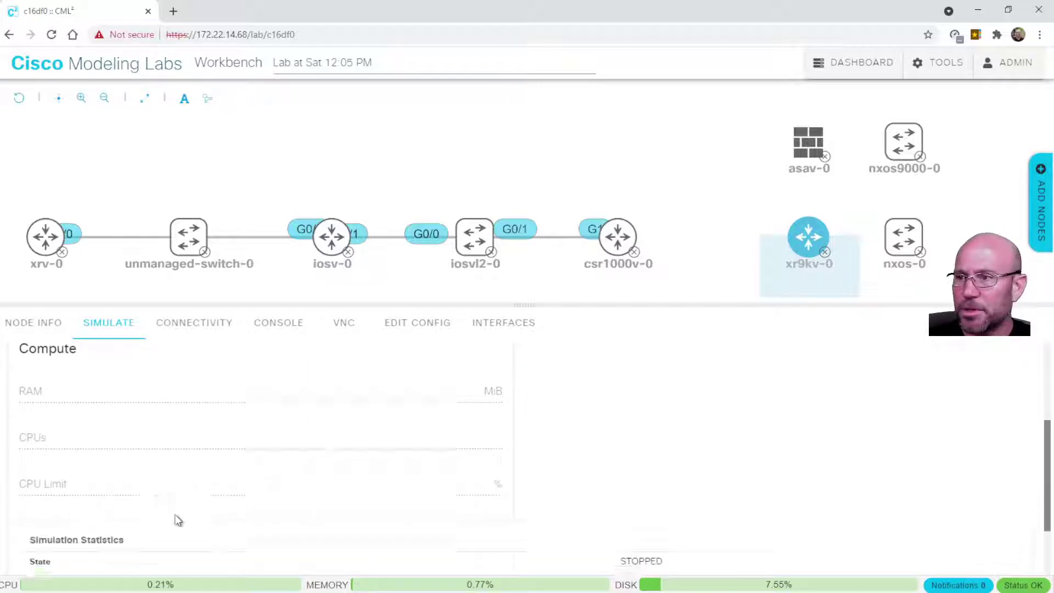
scroll(192, 514, "up", 5)
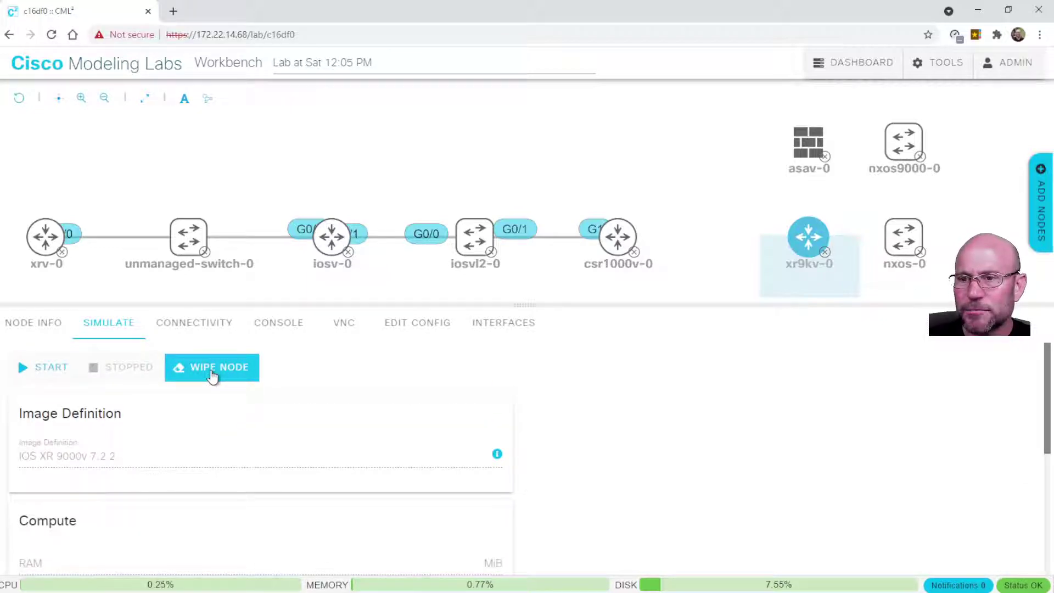
Cancel a node wipe, check IOS XRv 9000's recommended RAM and vCPUs, then return to the lab.
left_click(212, 376)
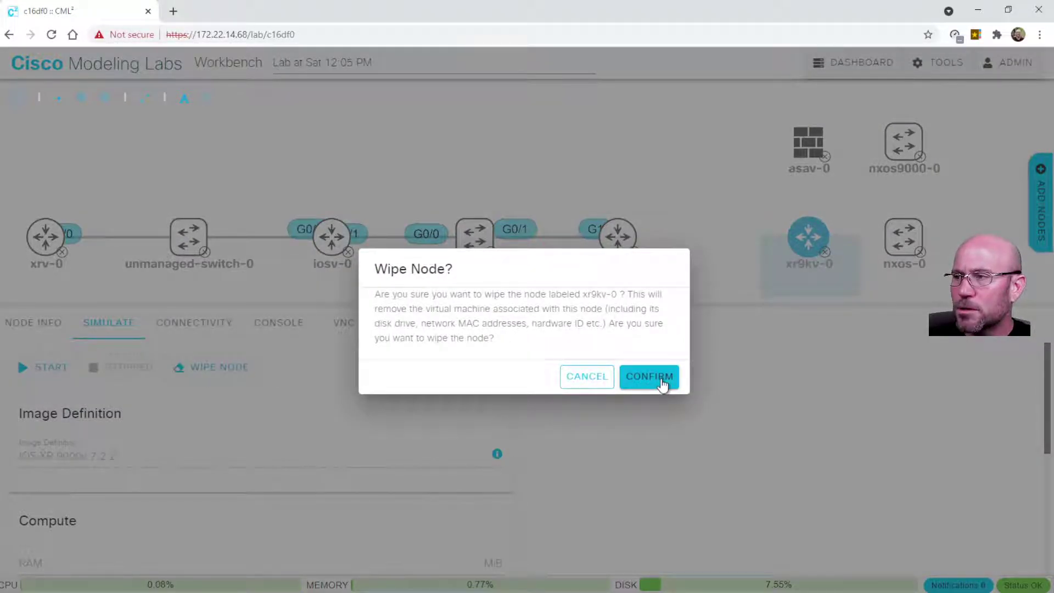
left_click(582, 379)
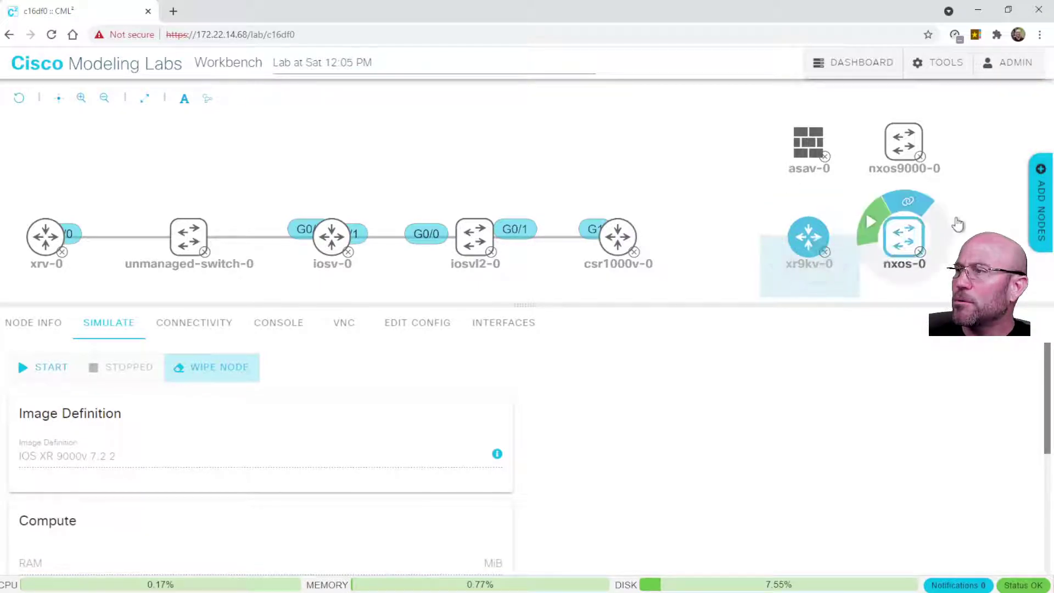
left_click(1039, 220)
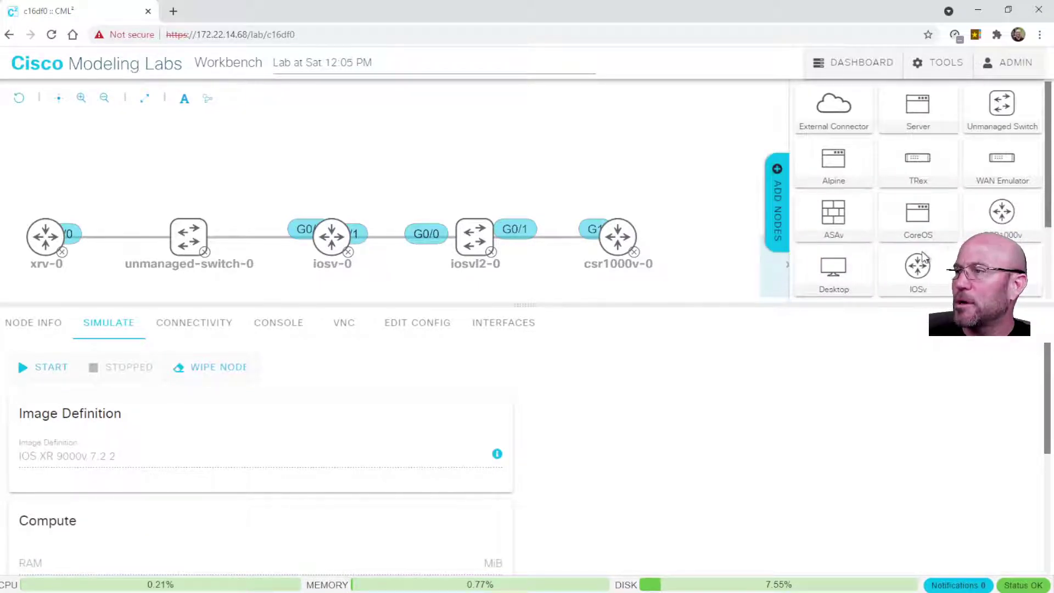
scroll(924, 257, "down", 3)
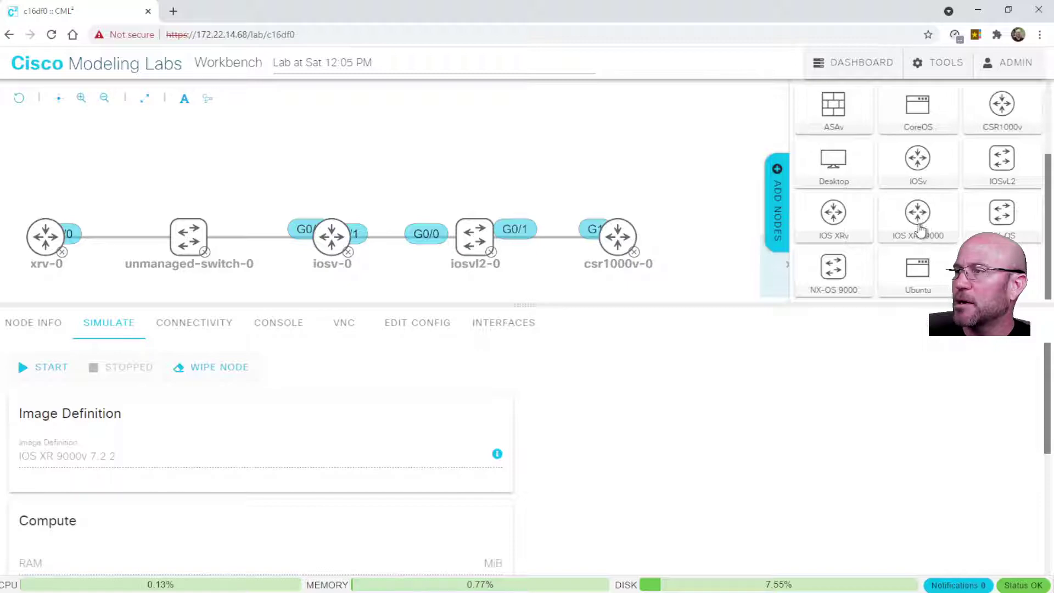
mouse_move(917, 226)
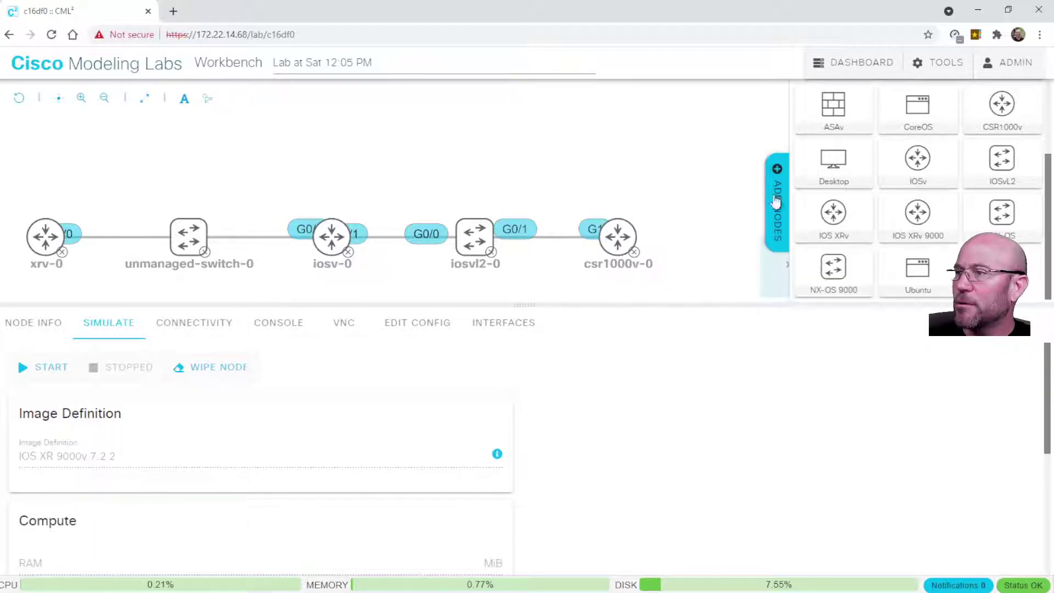
left_click(723, 189)
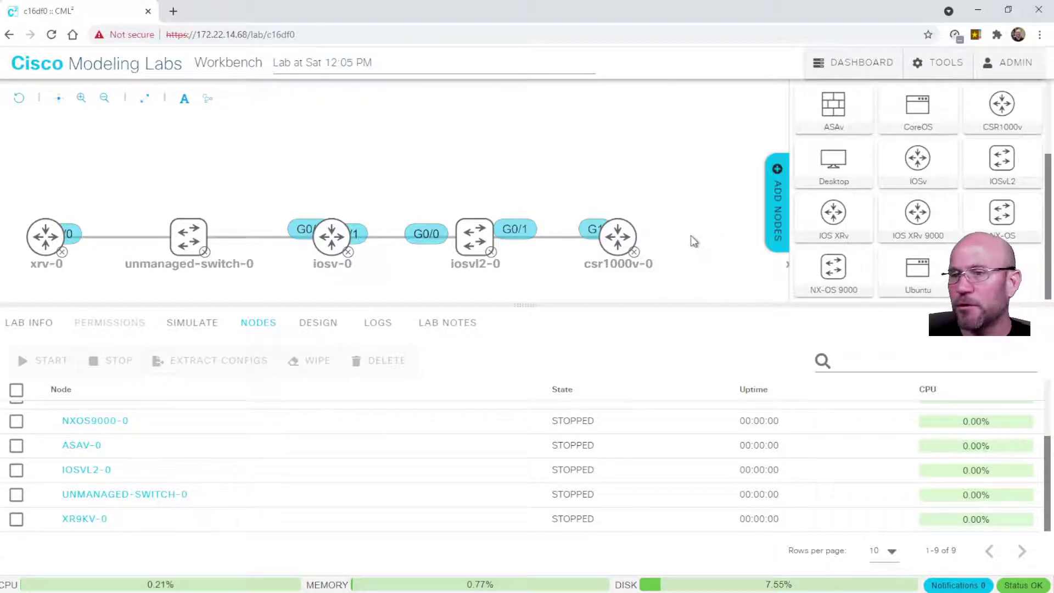
left_click(87, 519)
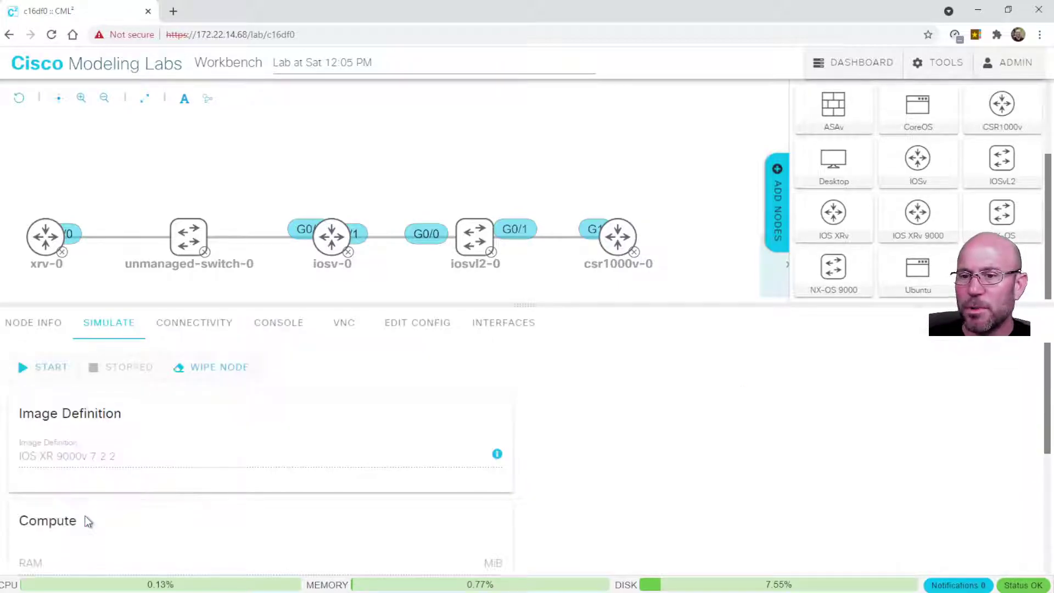
scroll(110, 464, "down", 4)
scroll(219, 434, "up", 2)
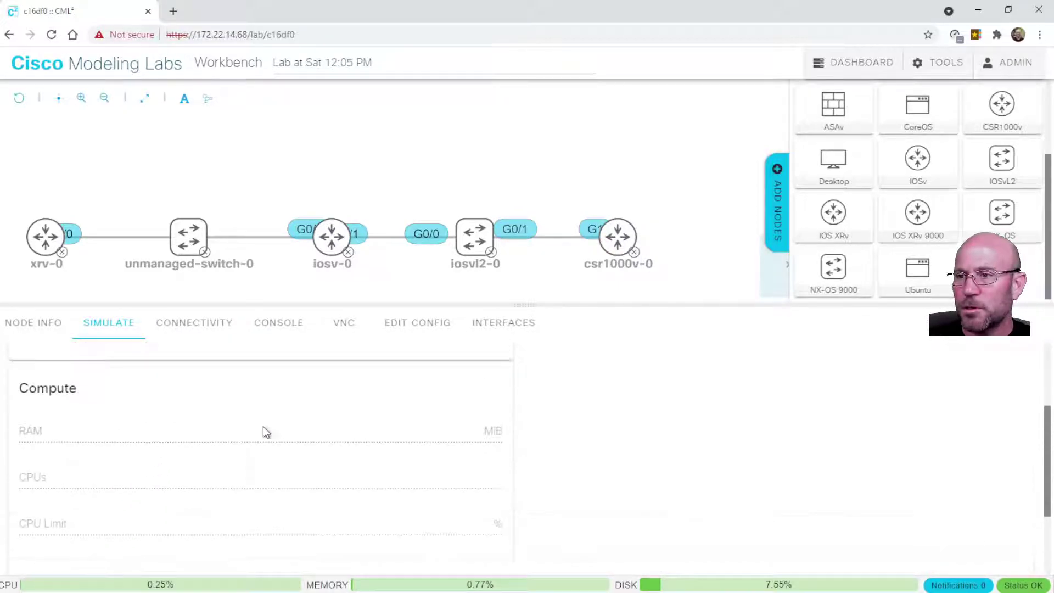
scroll(216, 402, "up", 2)
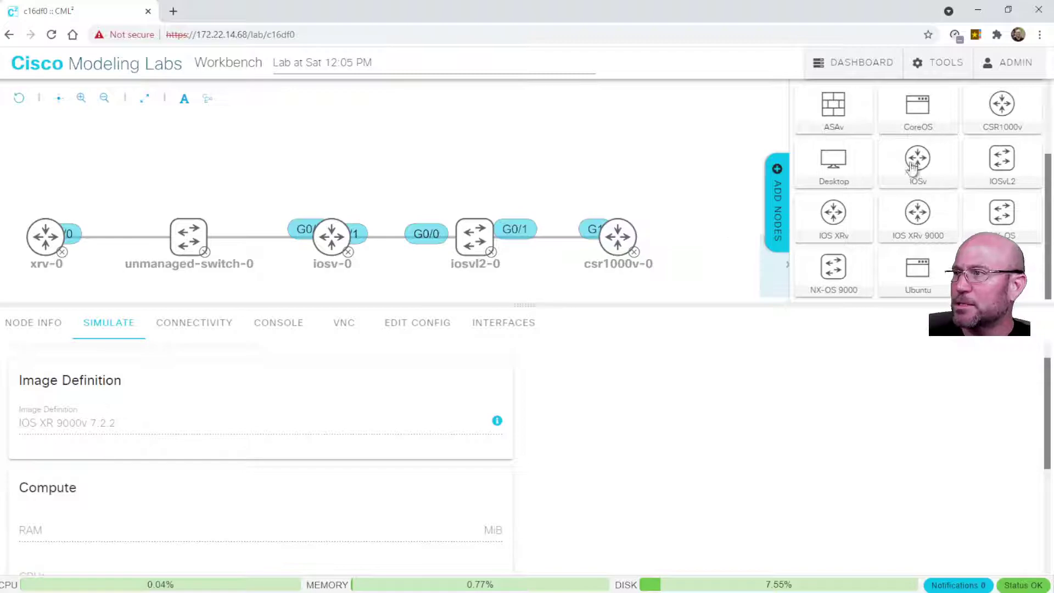
left_click(780, 197)
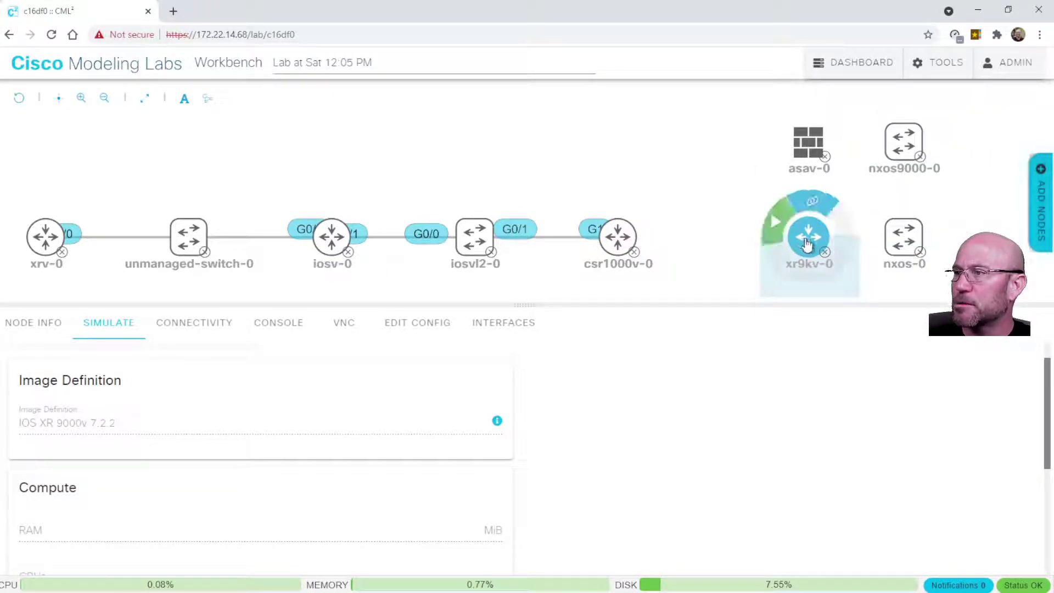
scroll(137, 423, "down", 4)
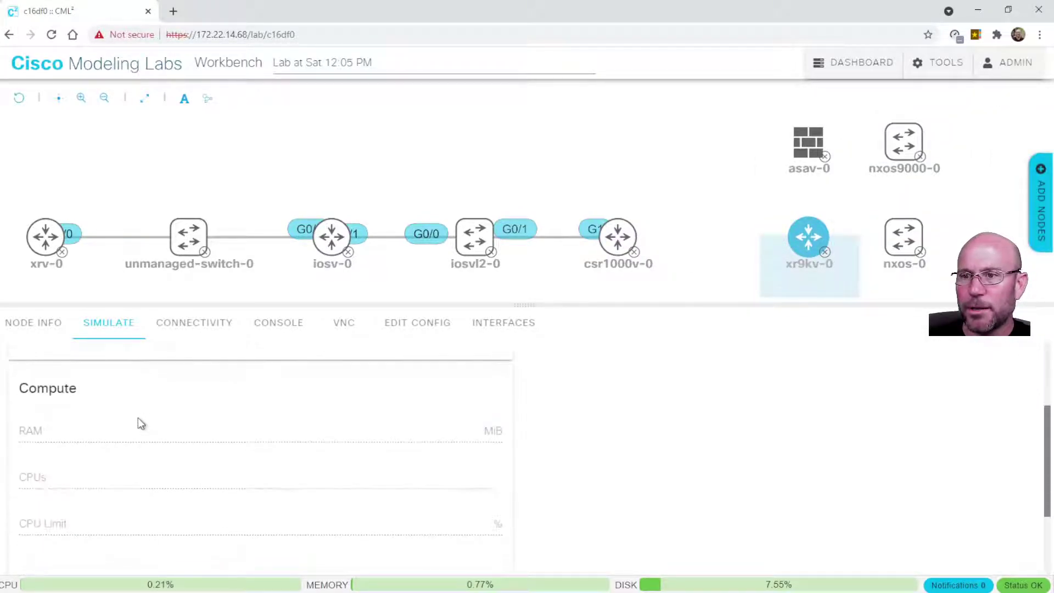
scroll(150, 406, "up", 5)
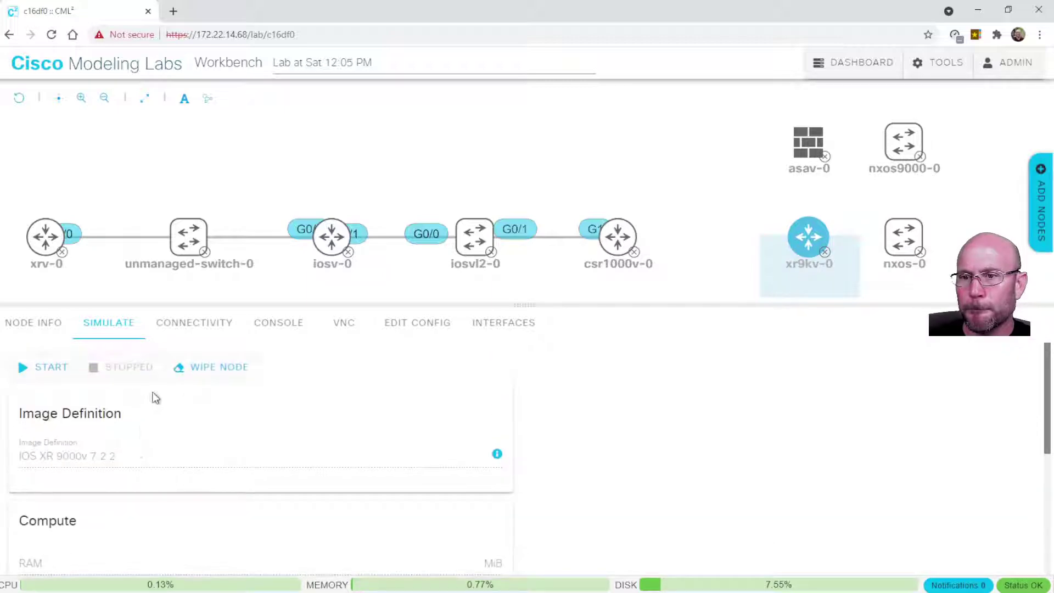
left_click(203, 376)
left_click(651, 379)
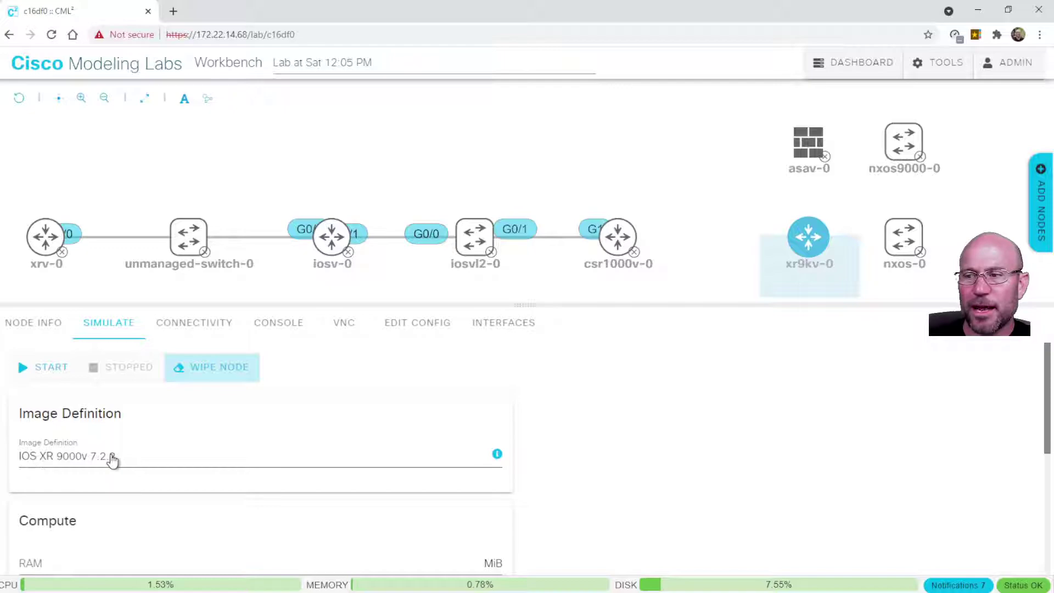
left_click(130, 467)
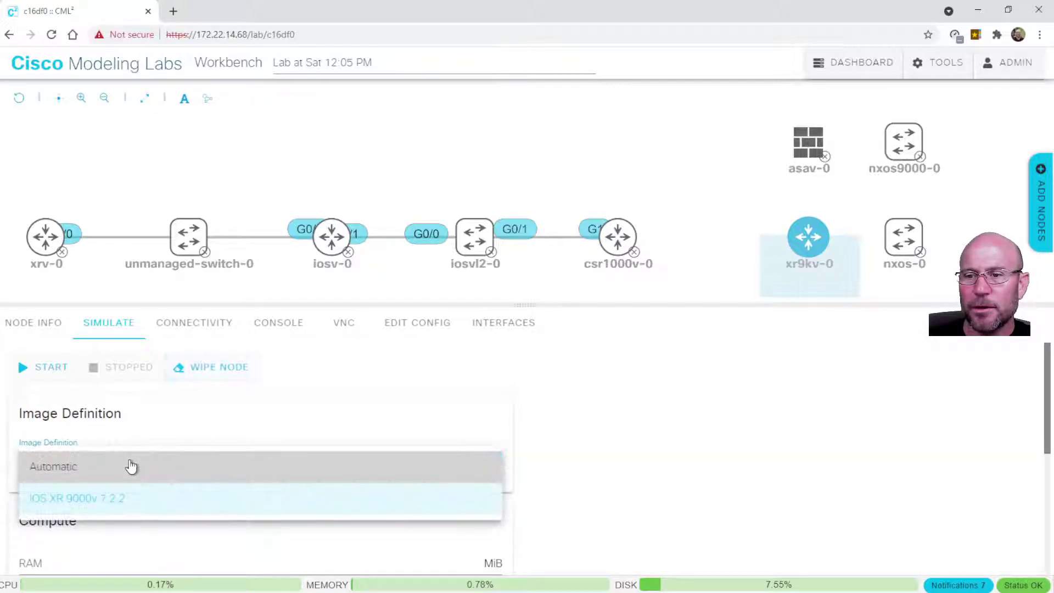
left_click(563, 466)
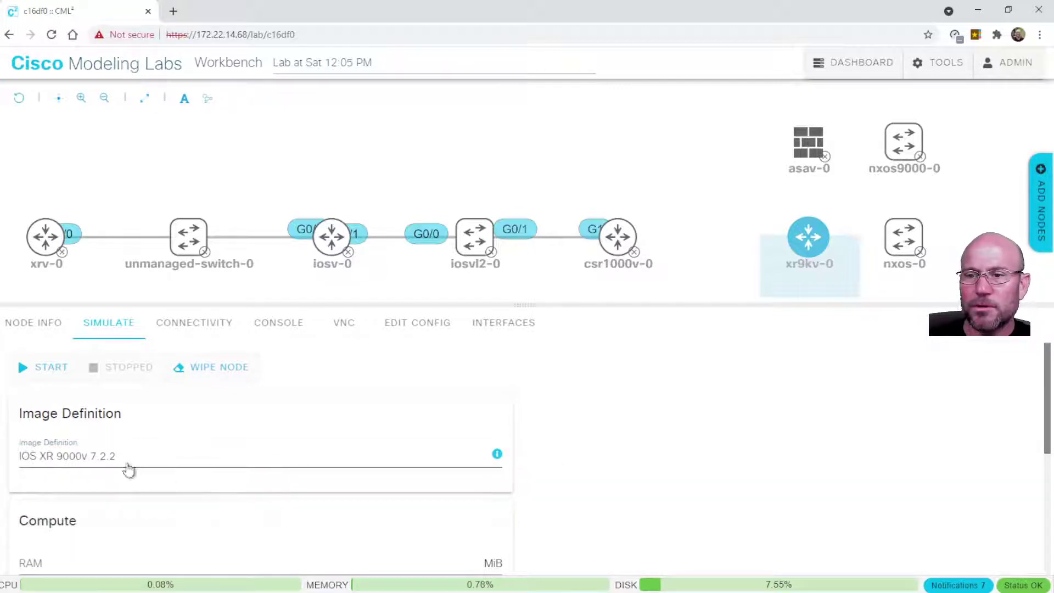
scroll(128, 469, "down", 2)
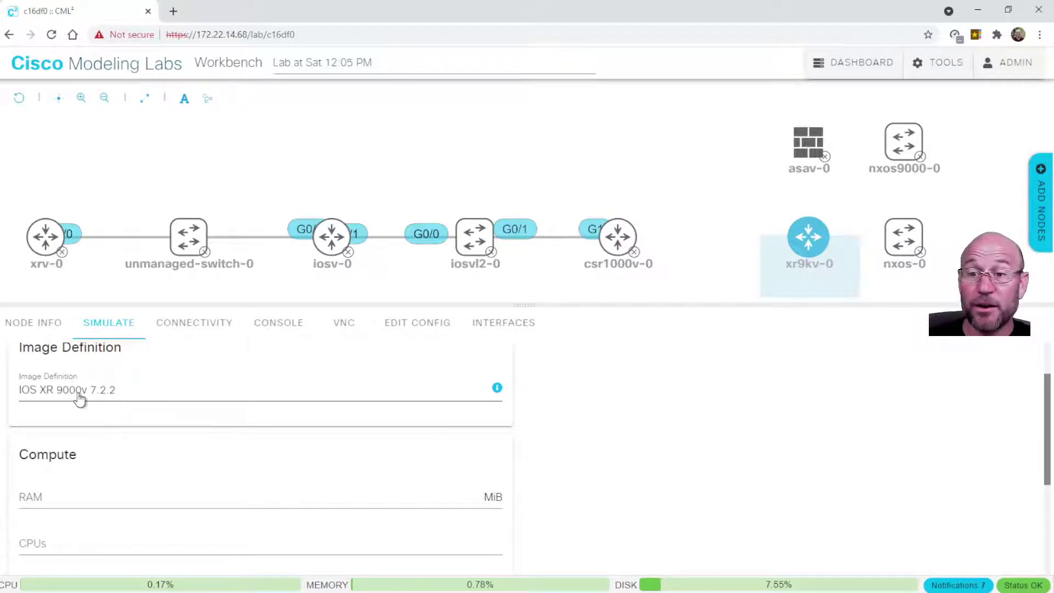
left_click(144, 394)
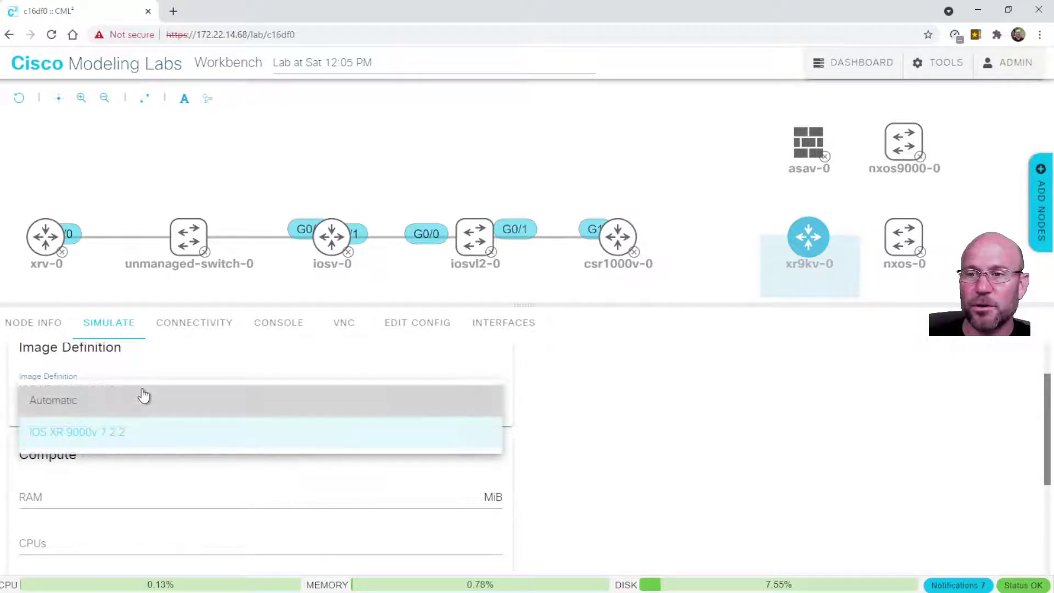
left_click(460, 441)
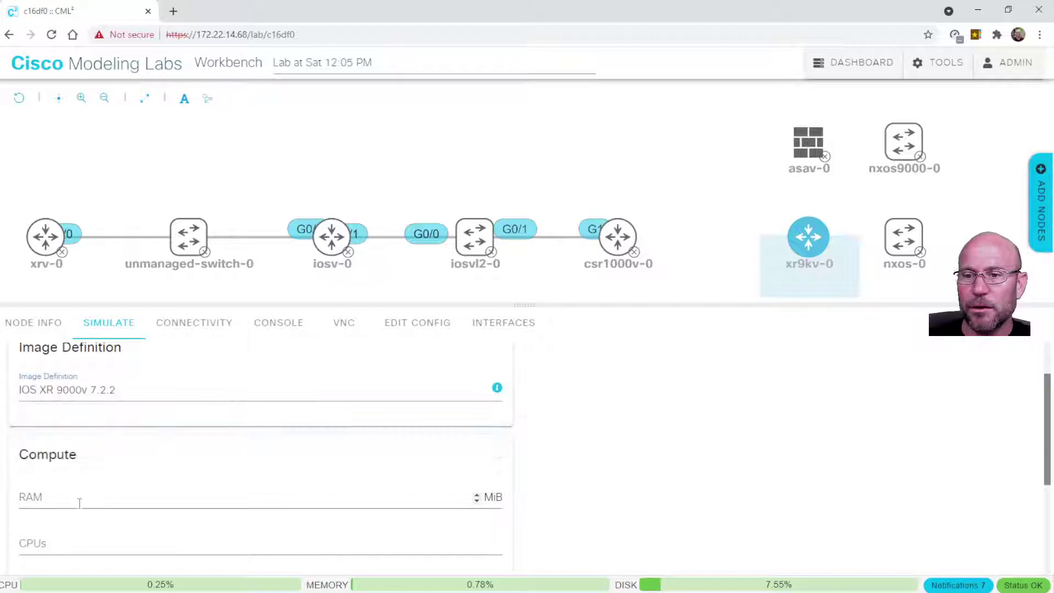
scroll(82, 497, "down", 1)
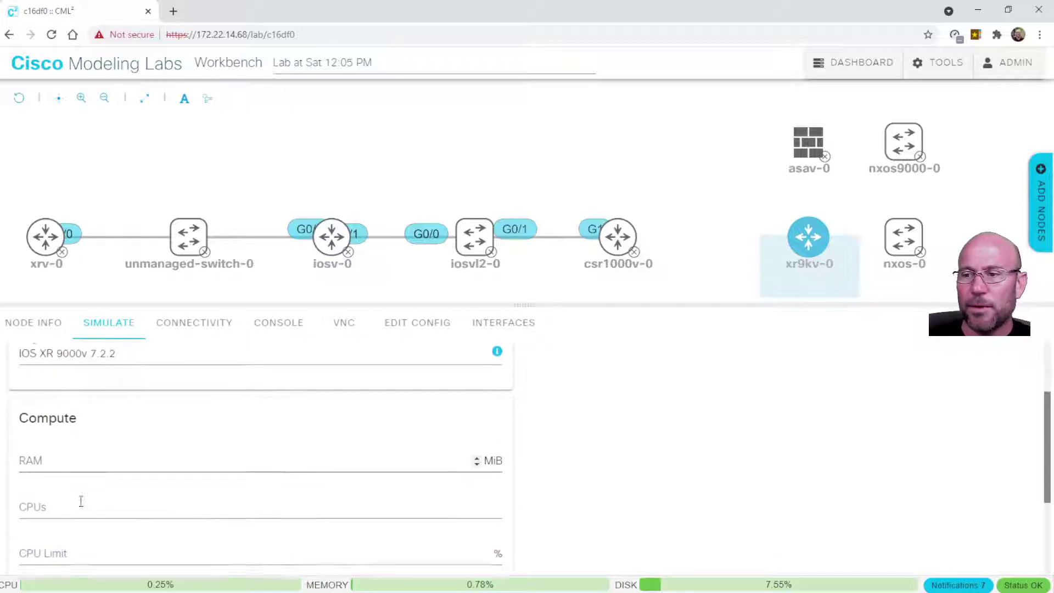
left_click(55, 446)
left_click(55, 495)
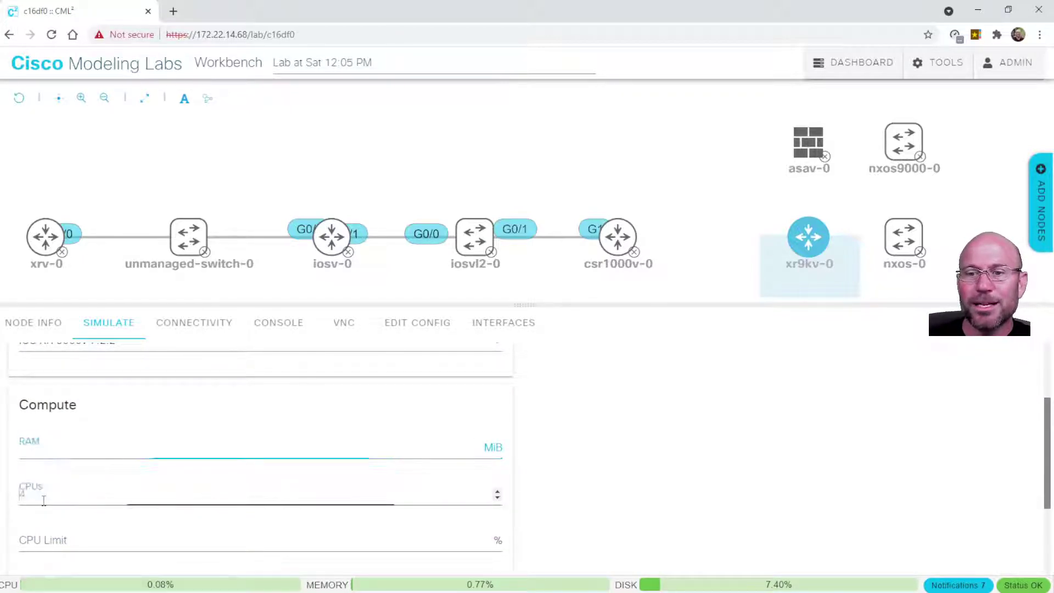
left_click(56, 532)
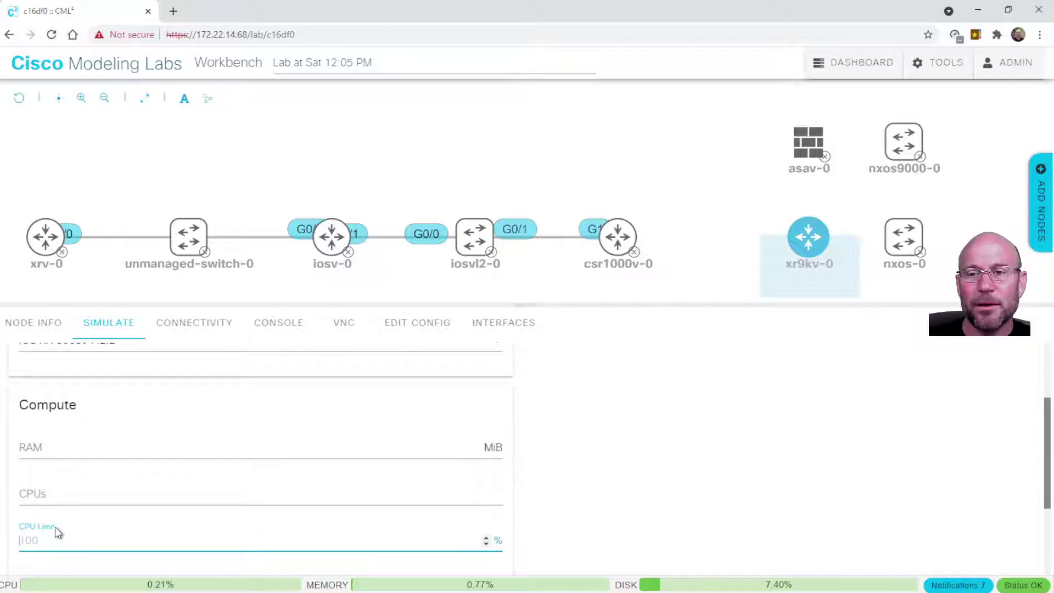
left_click(86, 448)
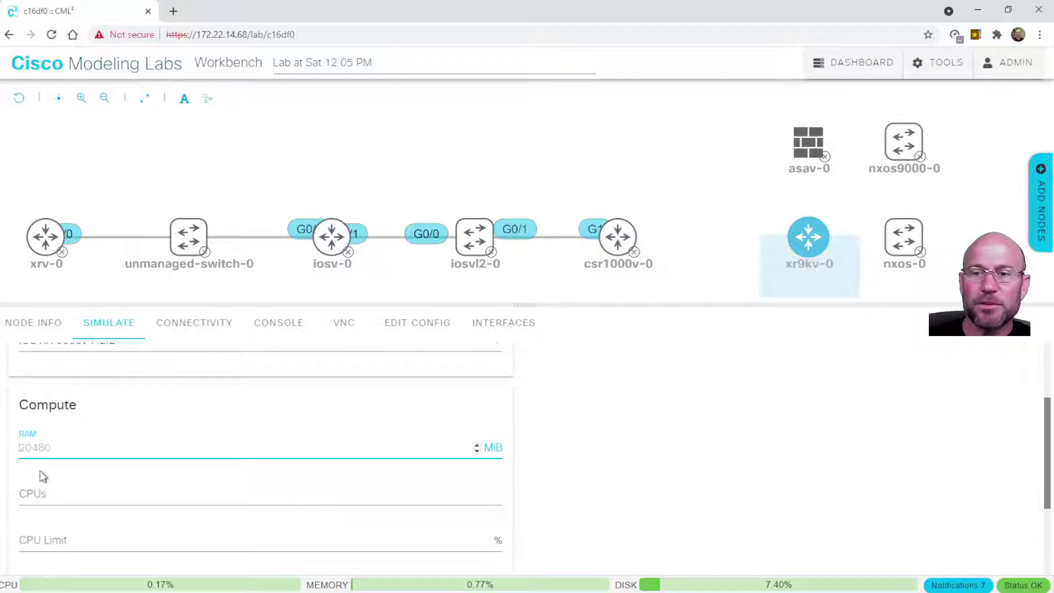
left_click(39, 496)
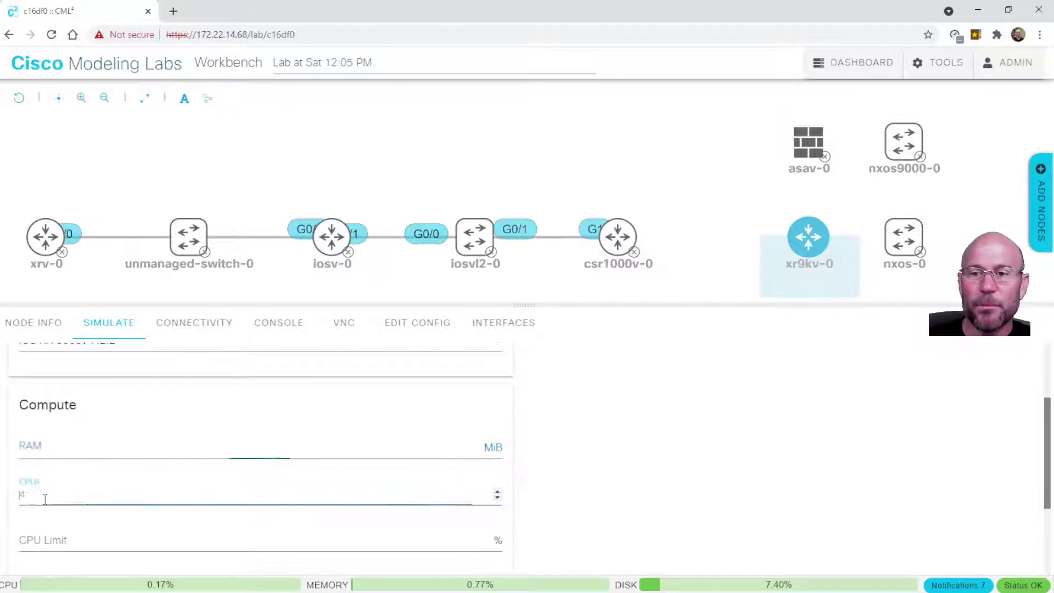
left_click(84, 538)
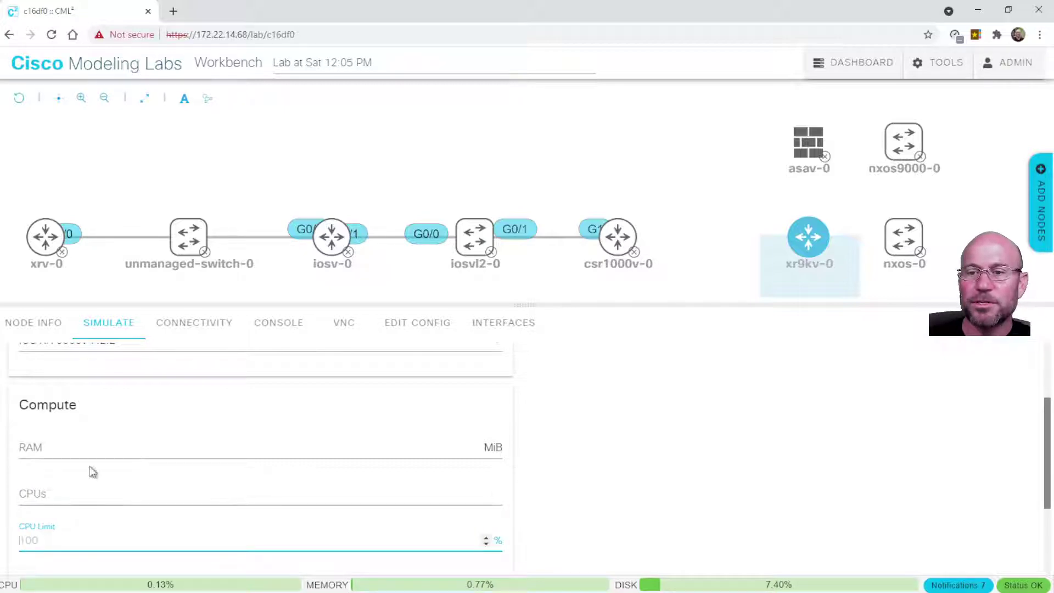
left_click(81, 448)
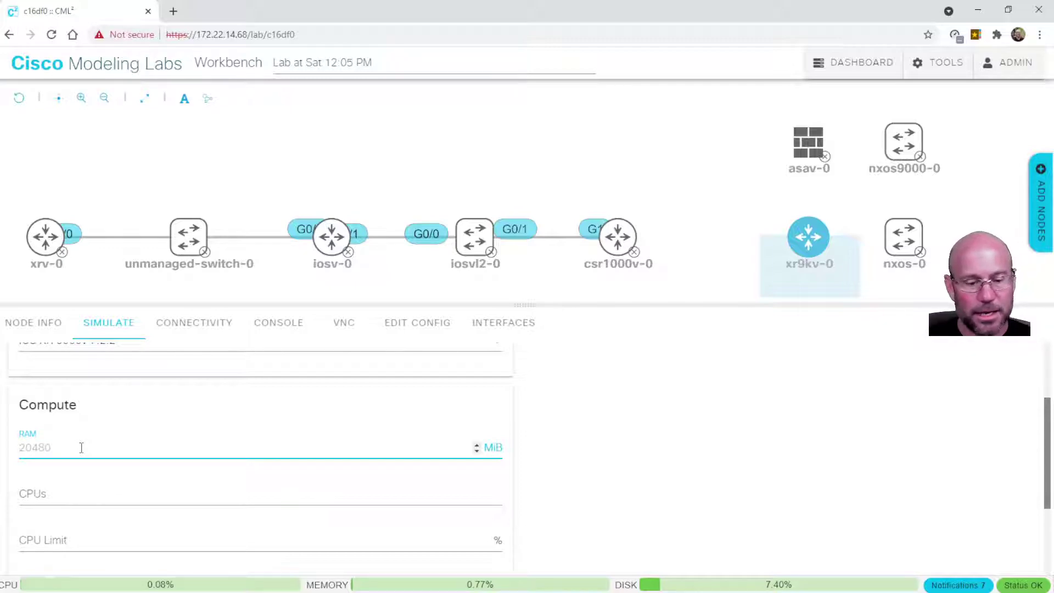
type("3278")
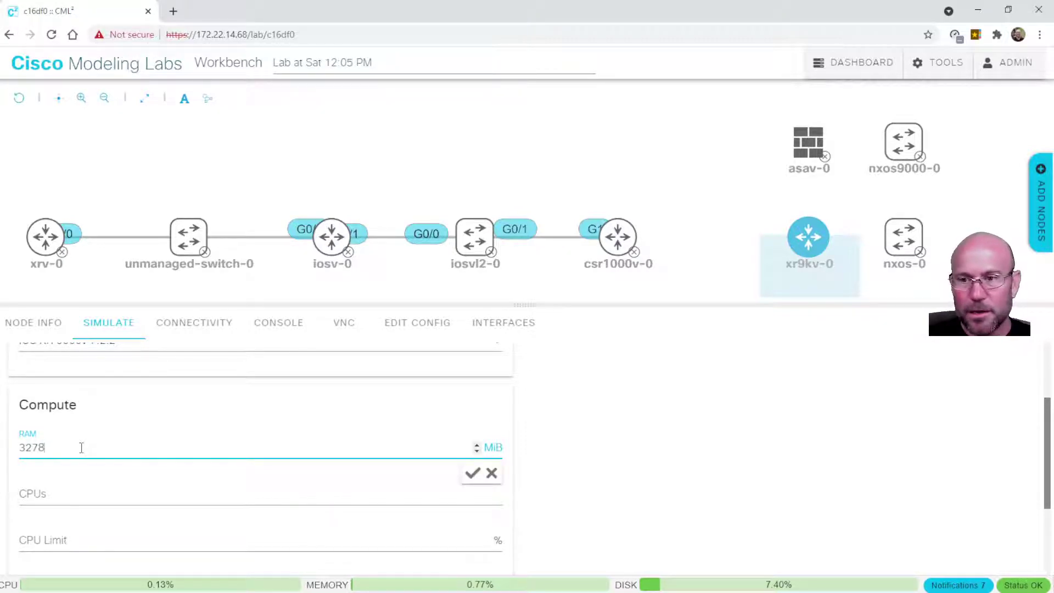
key("BackSpace")
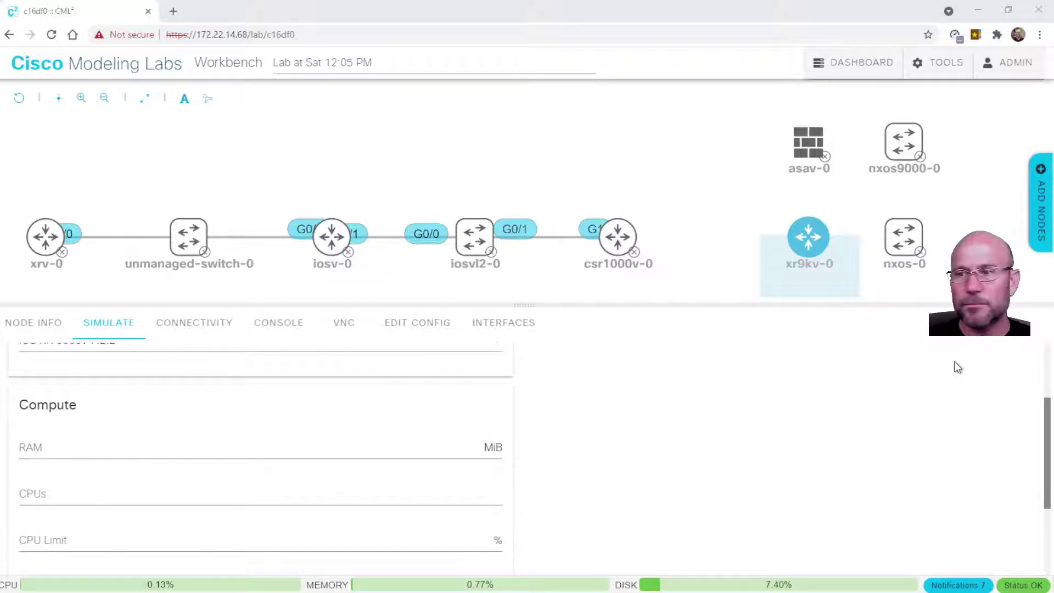
Place the calculator beside the compute settings and divide 20480 by 1024 to get 20.
left_click_drag(617, 200, 673, 111)
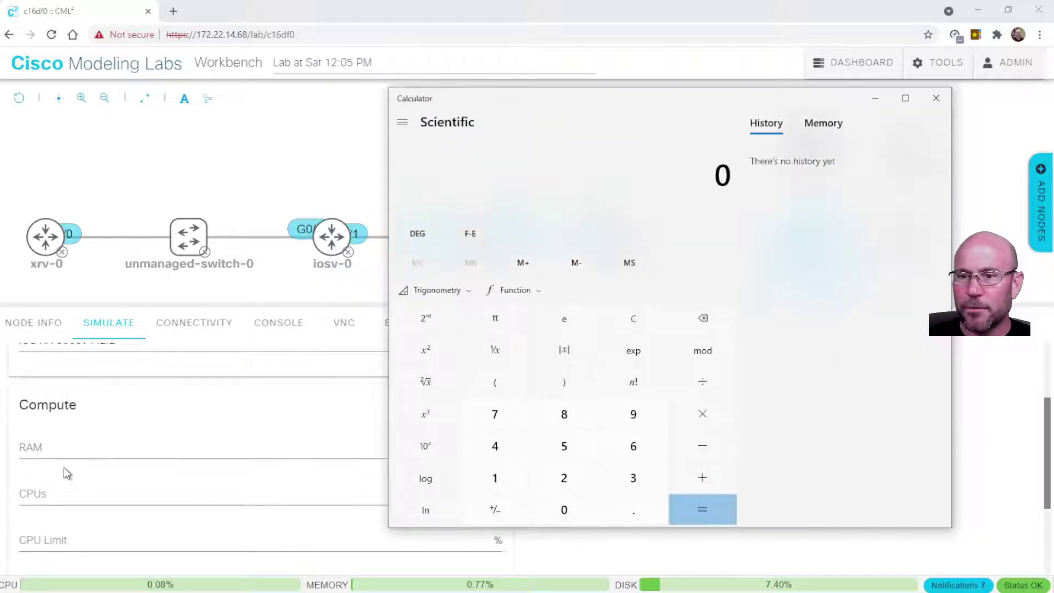
left_click(64, 445)
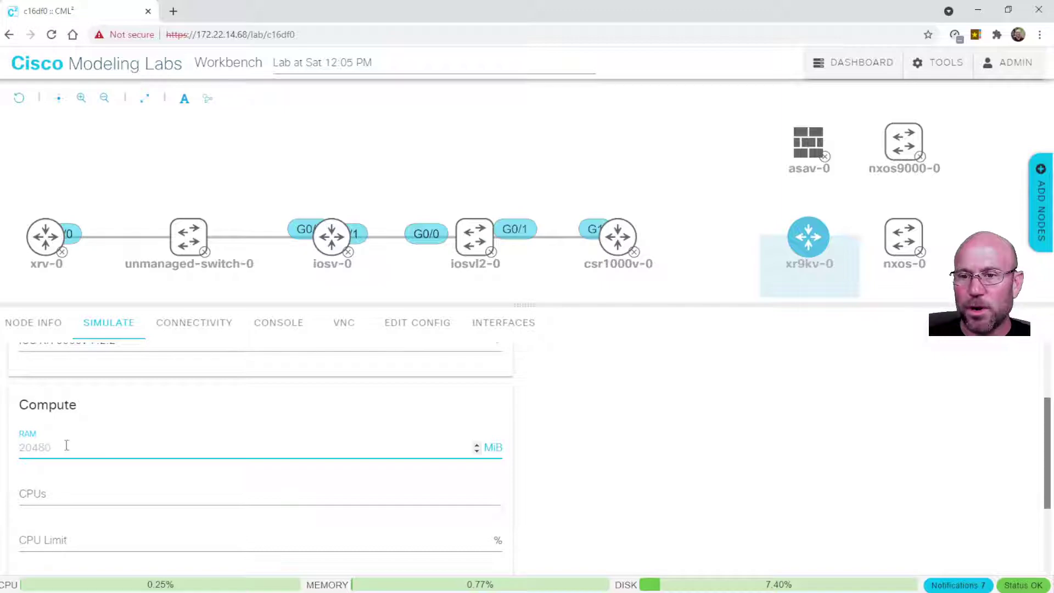
key("ctrl+a")
key("BackSpace")
key("alt+Tab")
type("20")
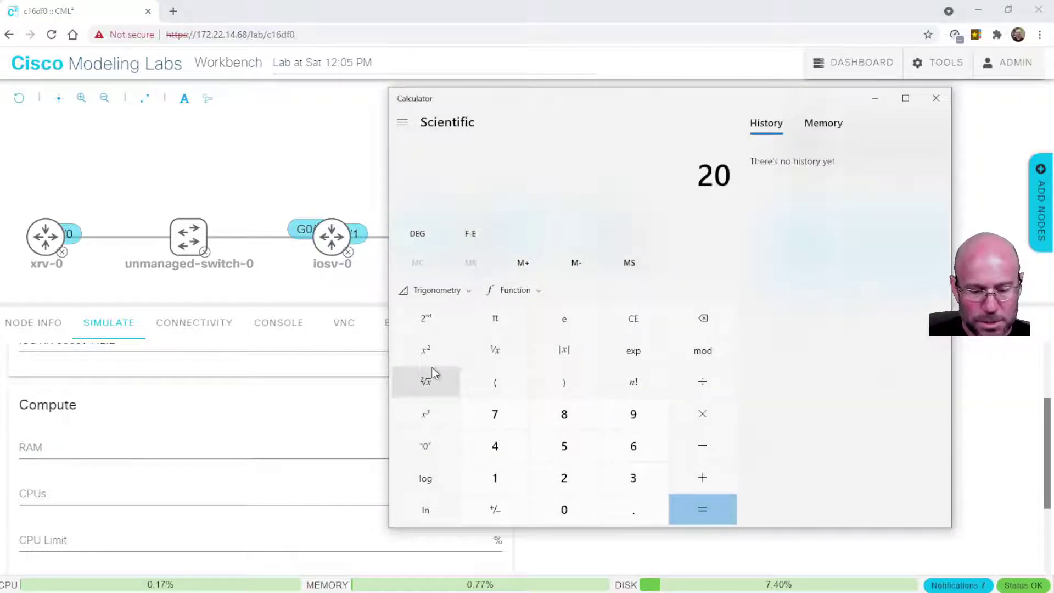
type("480")
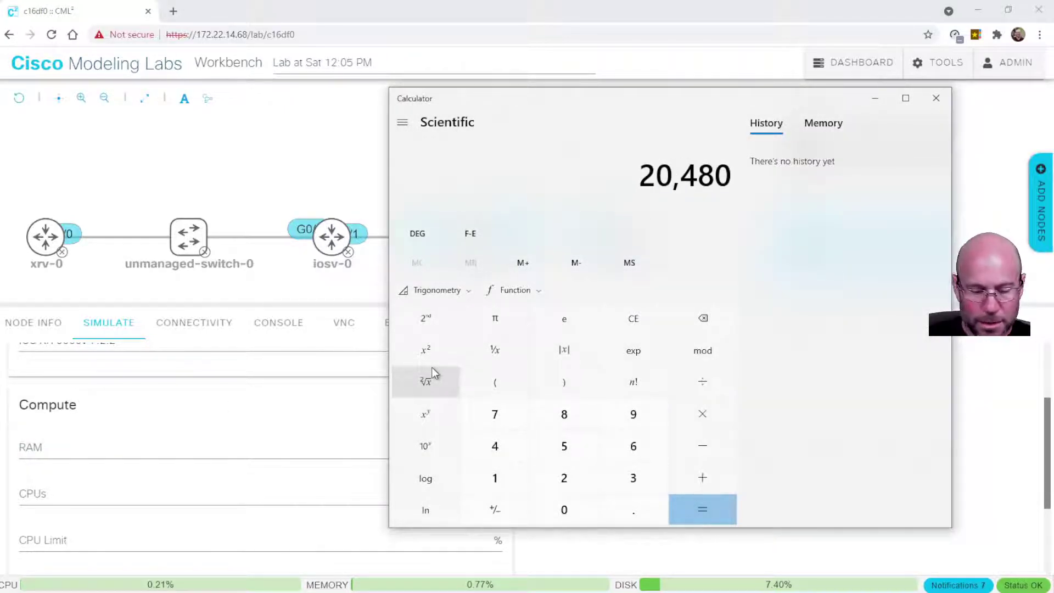
type("/1024")
key("Return")
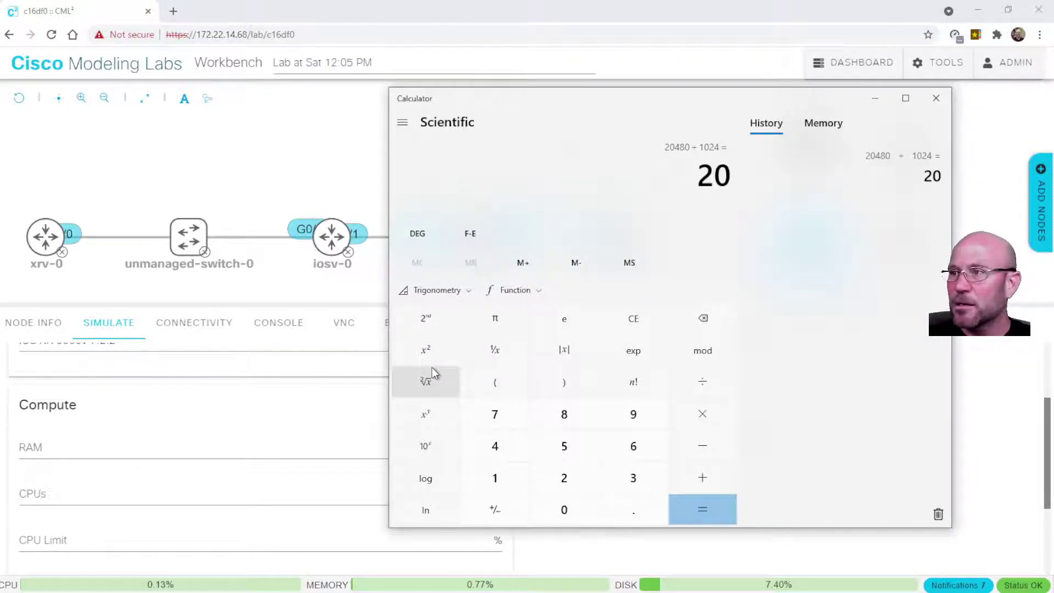
Clear the calculator and compute 32 × 1024 = 32,768.
key("Escape")
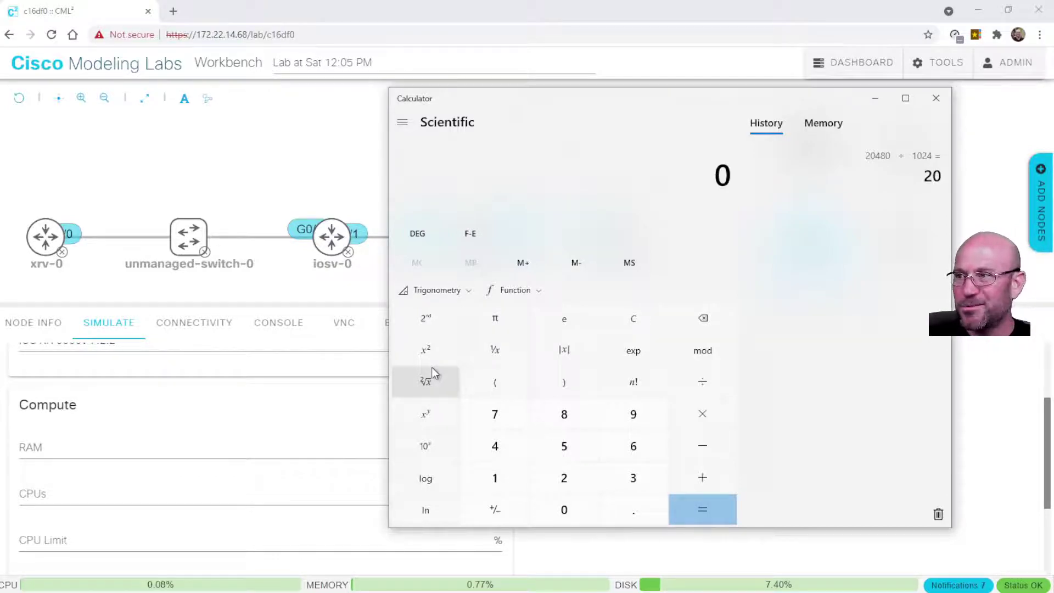
type("32")
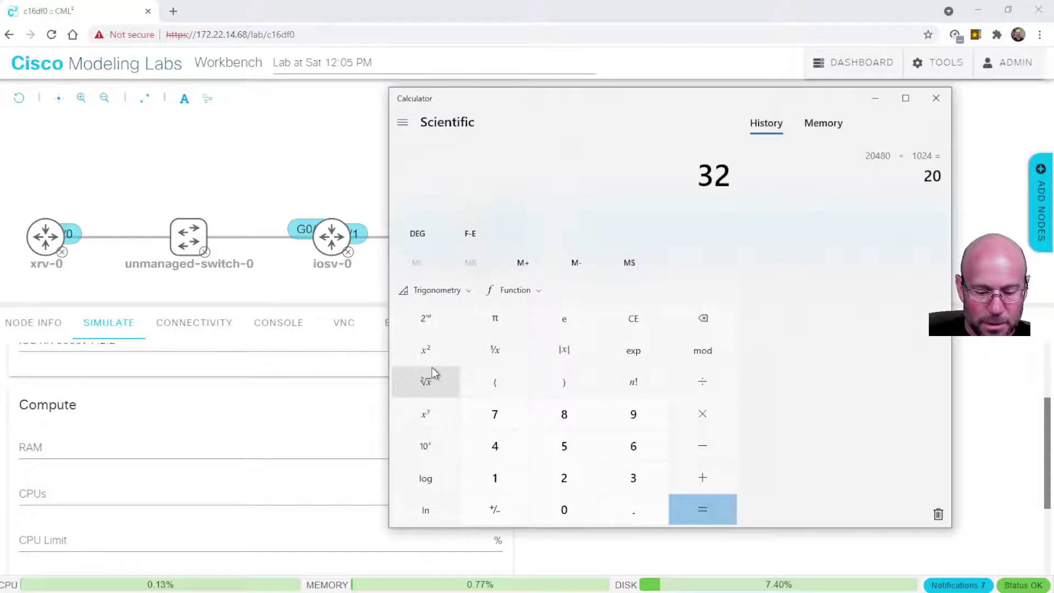
type(" × 1024")
key("Return")
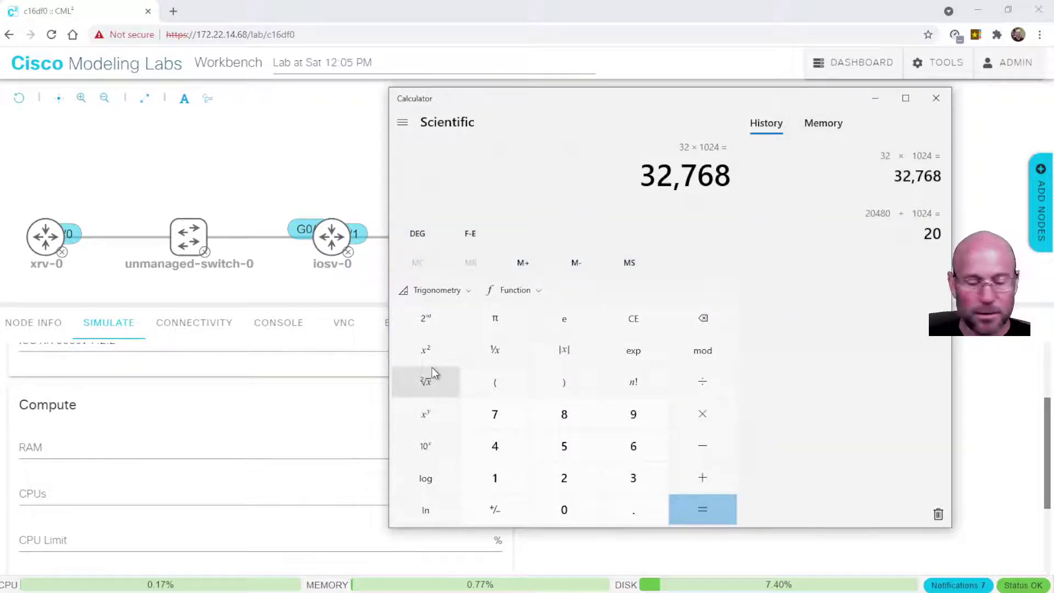
In xr9kv-0's Compute section, apply RAM 32768, CPUs 6 and CPU Limit 100.
left_click(62, 447)
type("32768")
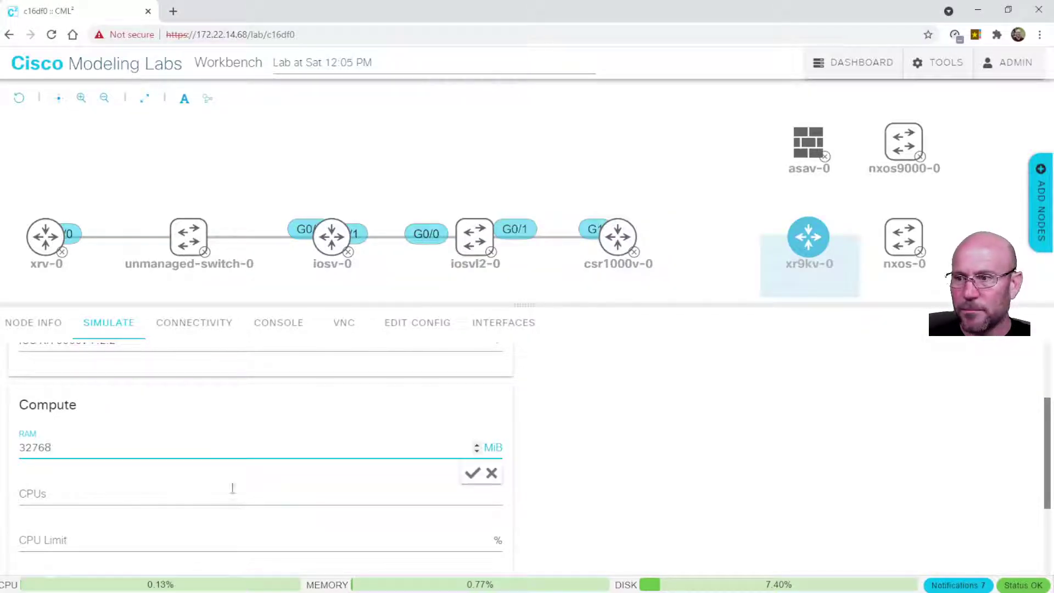
left_click(472, 474)
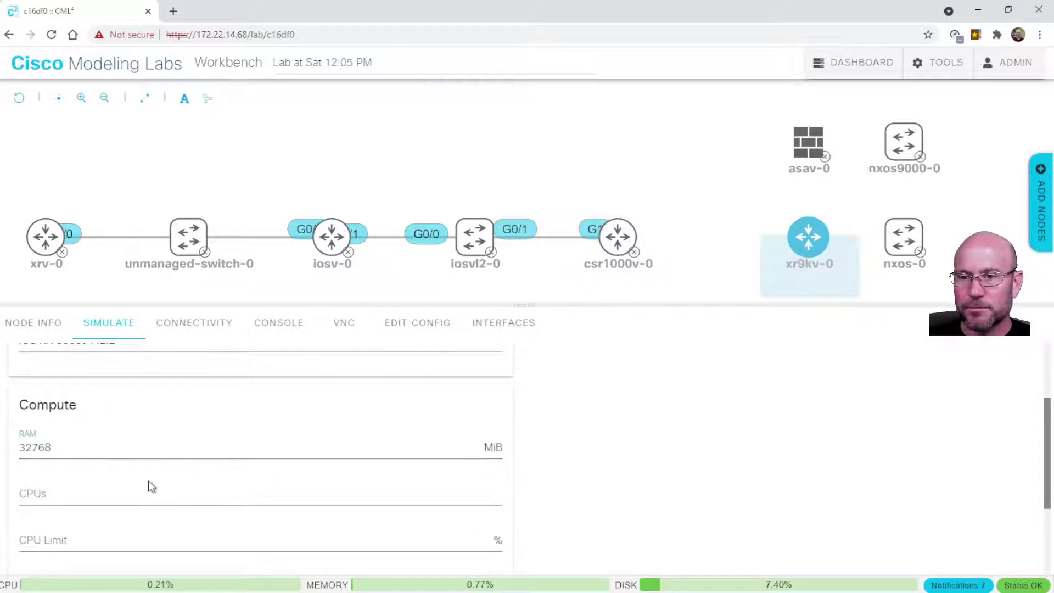
left_click(64, 488)
type("6")
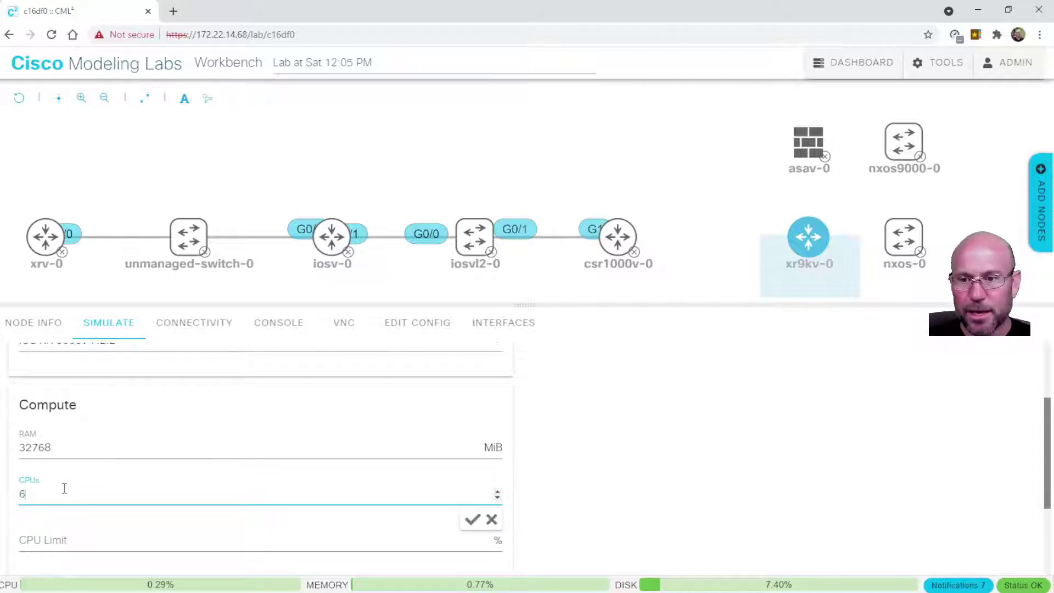
left_click(472, 520)
left_click(306, 538)
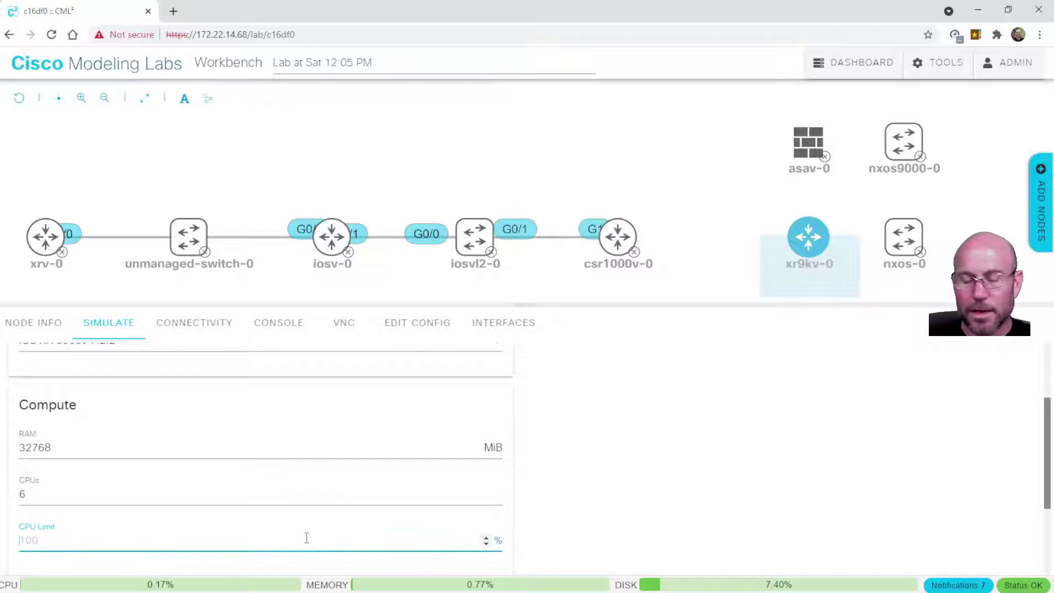
type("100")
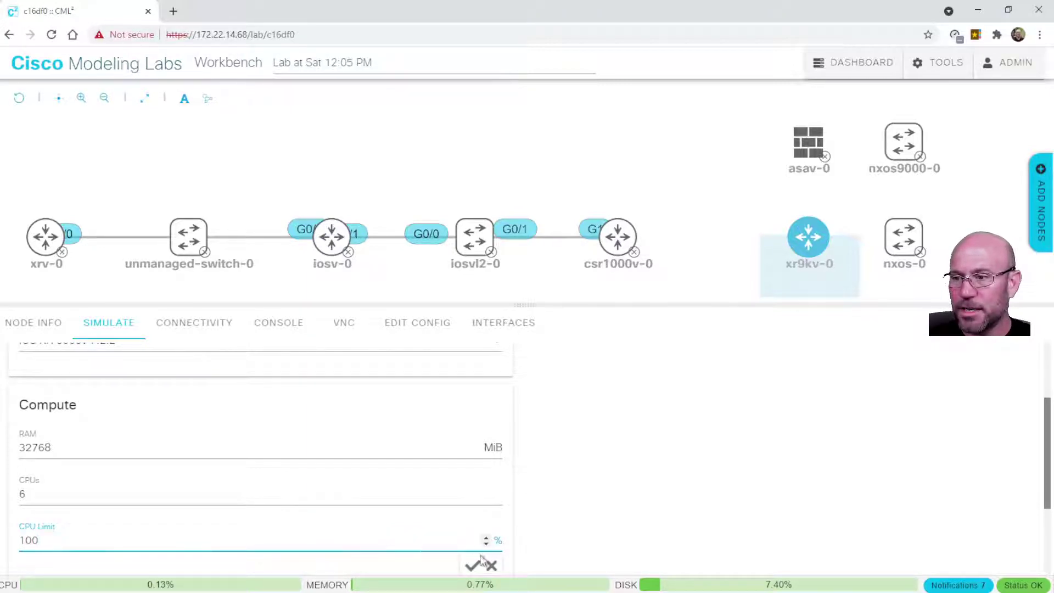
left_click(472, 565)
scroll(489, 475, "down", 3)
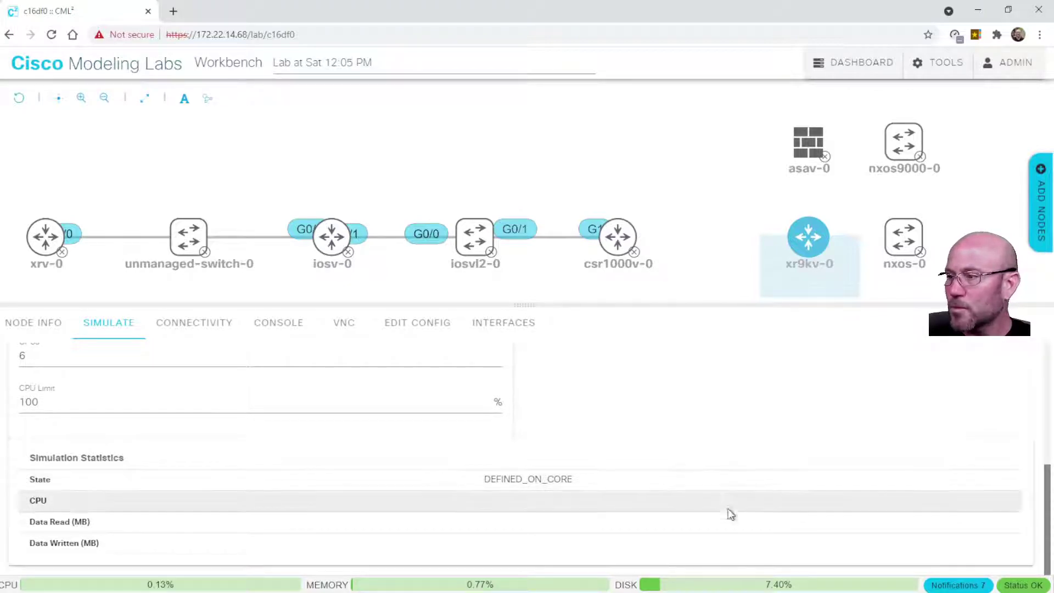
Start the xr9kv-0 node and open its console to watch the XRv9k boot messages.
scroll(207, 460, "up", 5)
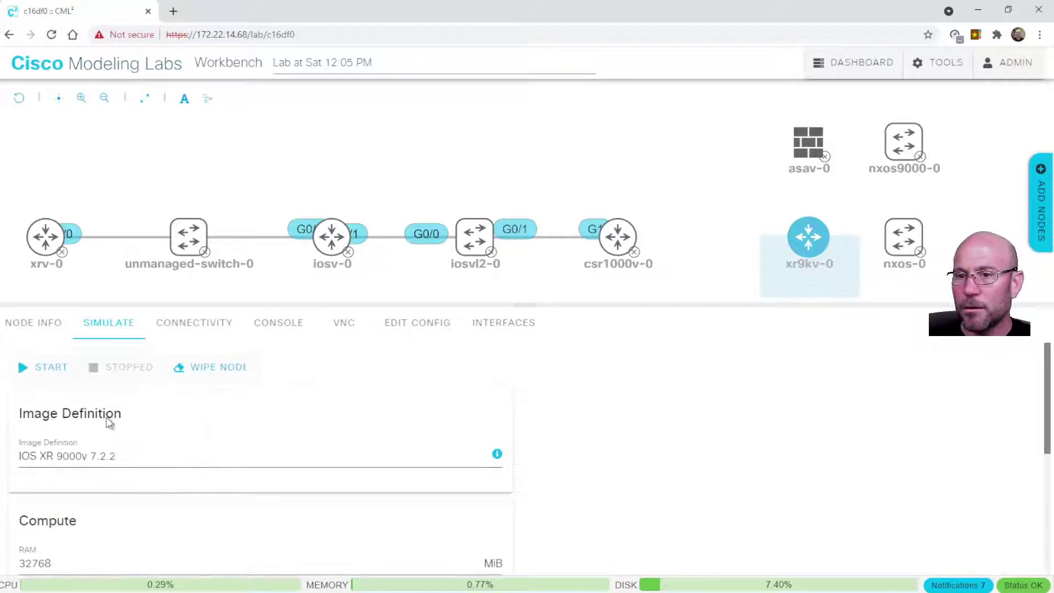
left_click(55, 371)
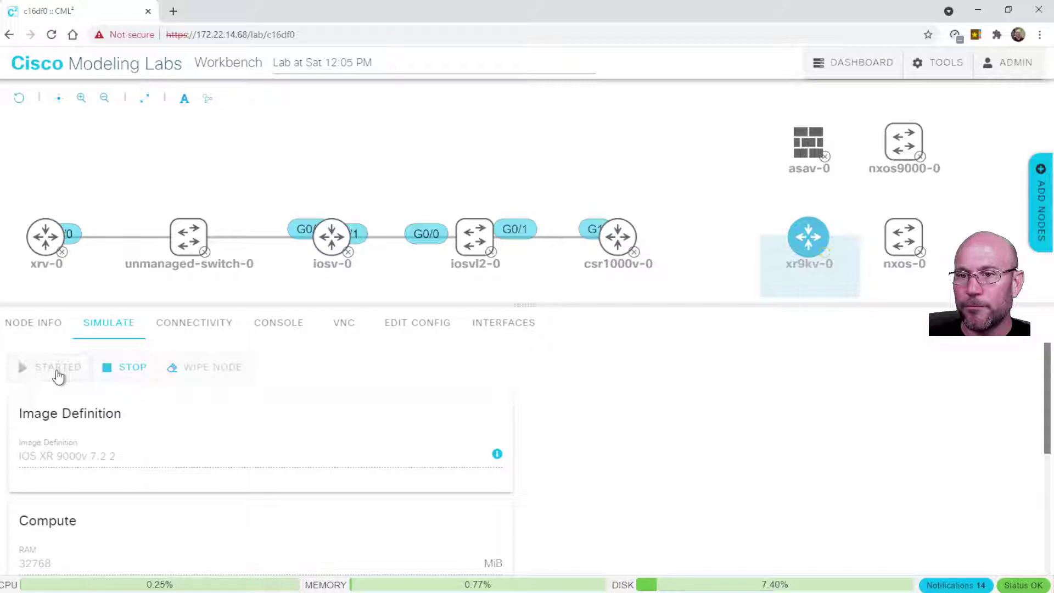
mouse_move(824, 250)
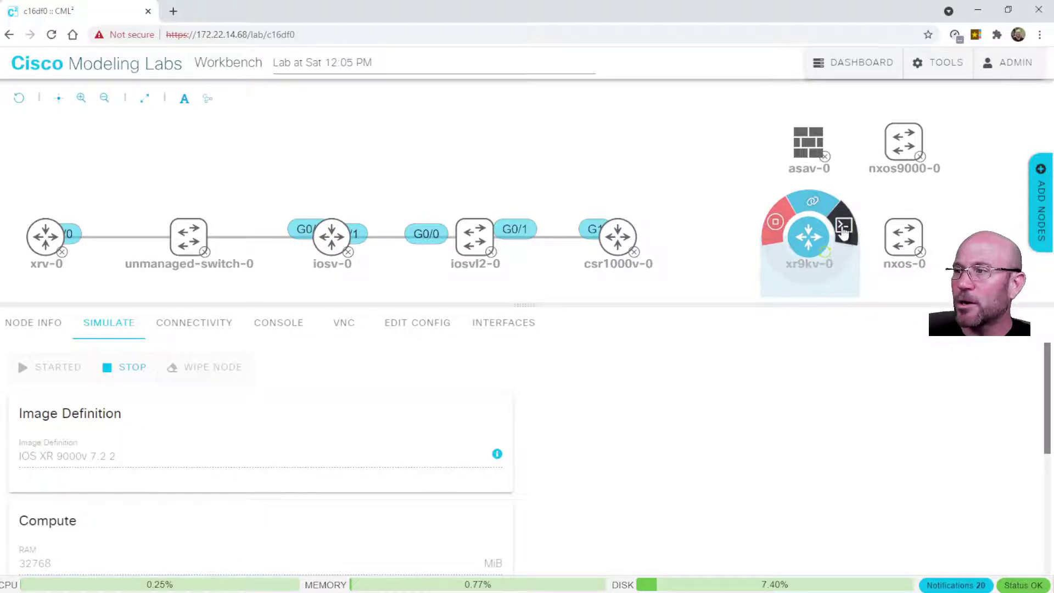
left_click(843, 231)
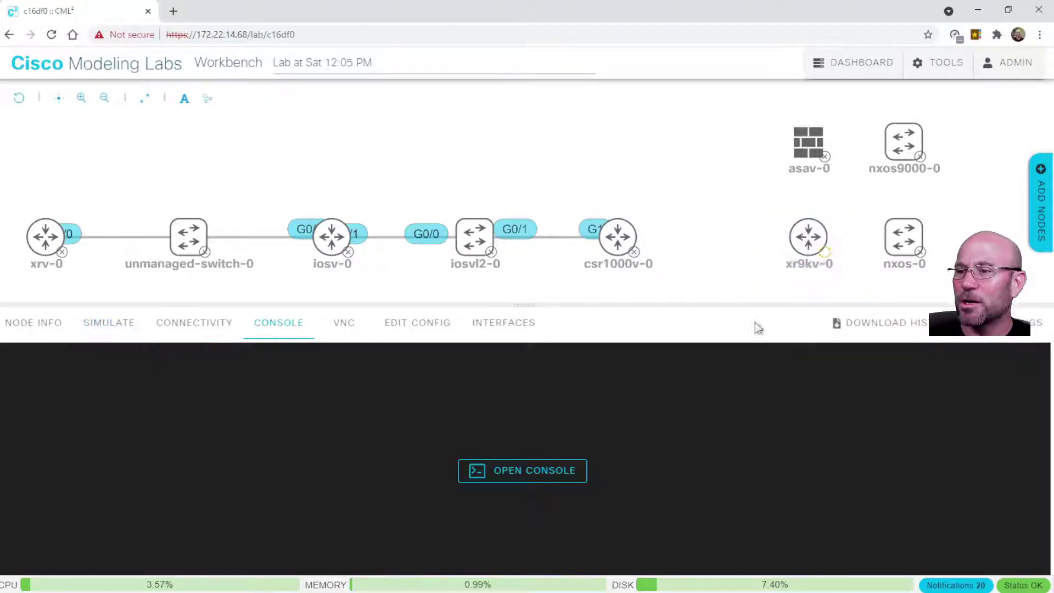
left_click(566, 482)
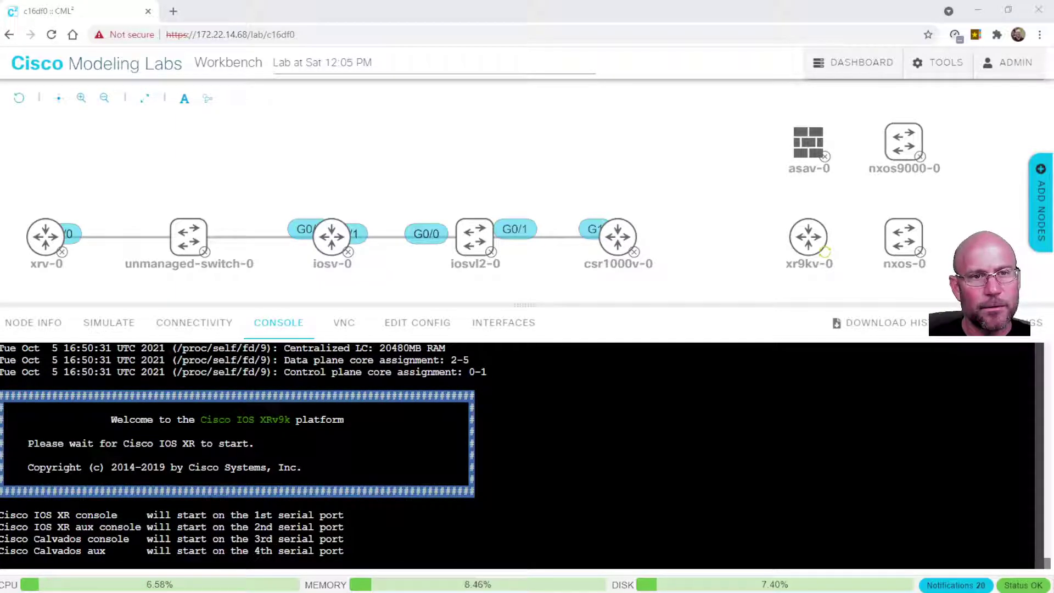
Bring up the stopwatch timing the boot, move it aside, and return to the lab console.
key("alt+Tab")
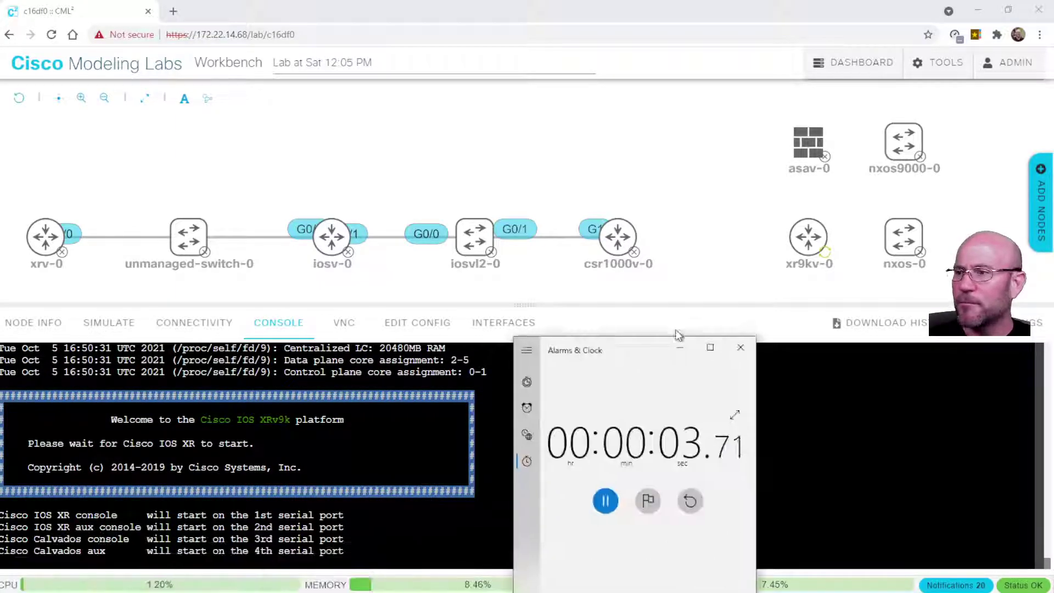
left_click_drag(642, 358, 744, 196)
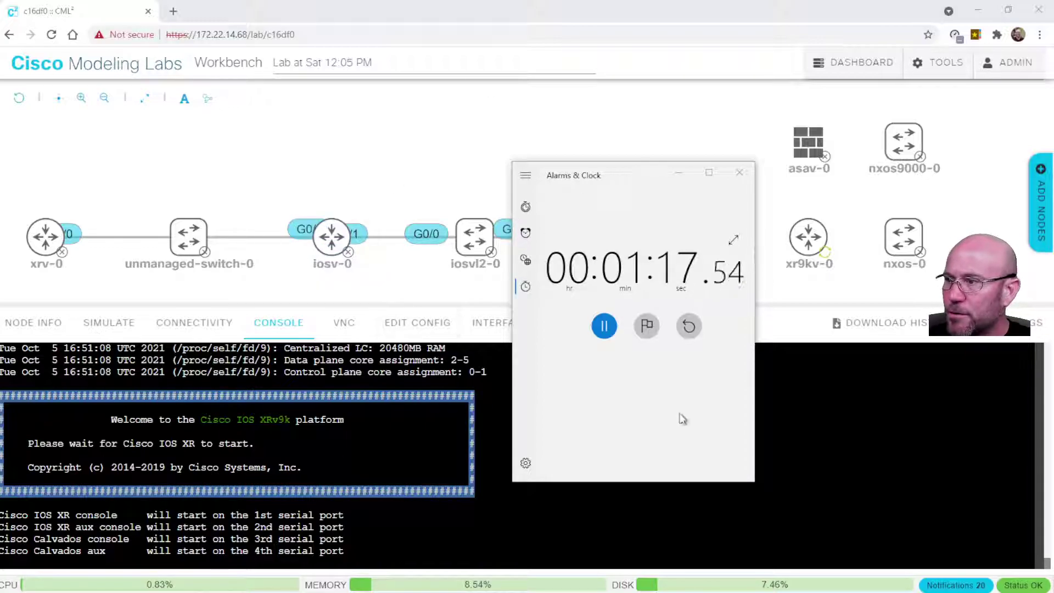
left_click(969, 393)
scroll(835, 419, "up", 3)
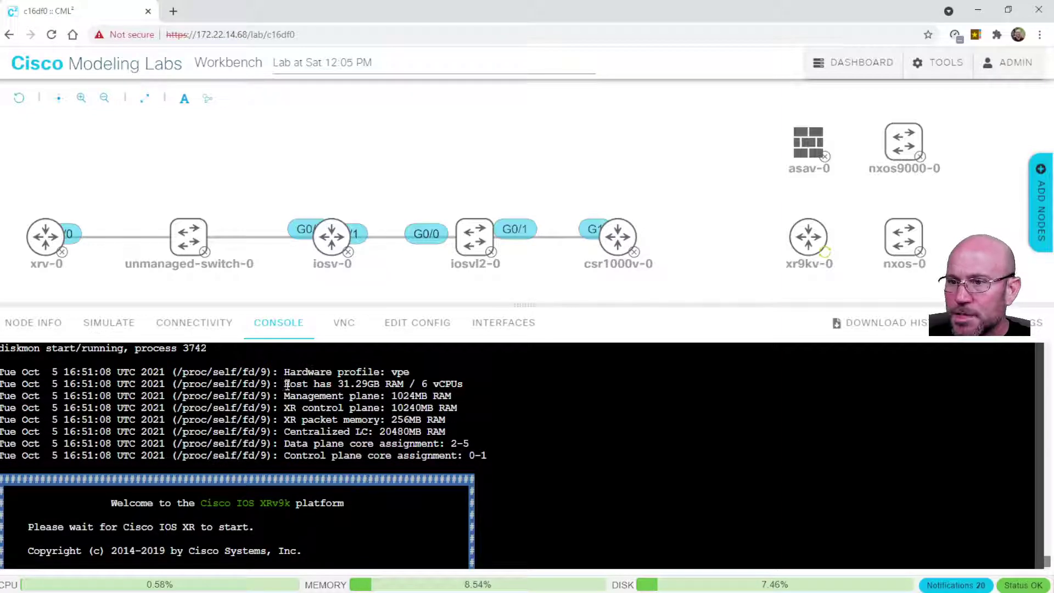
Highlight the console line reporting 31.29GB RAM / 6 vCPUs, then check the running stopwatch.
left_click_drag(286, 385, 465, 385)
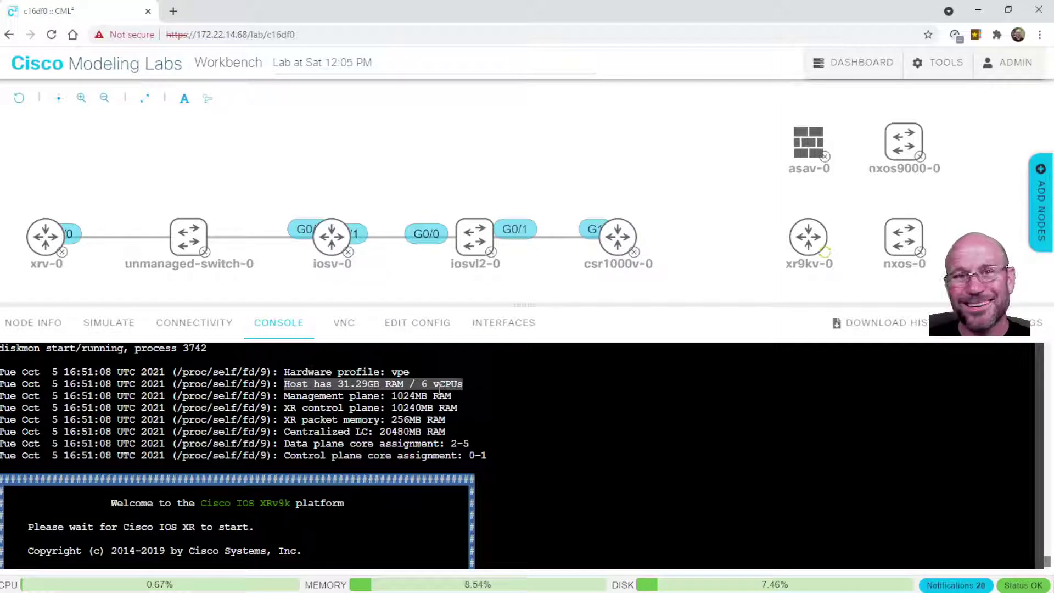
left_click(323, 384)
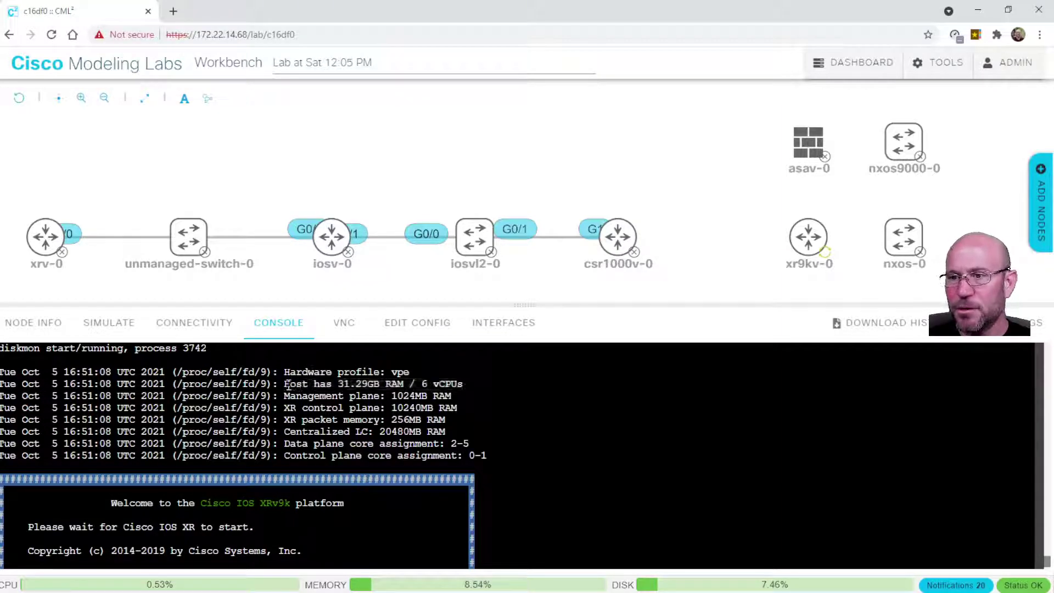
left_click_drag(289, 383, 467, 386)
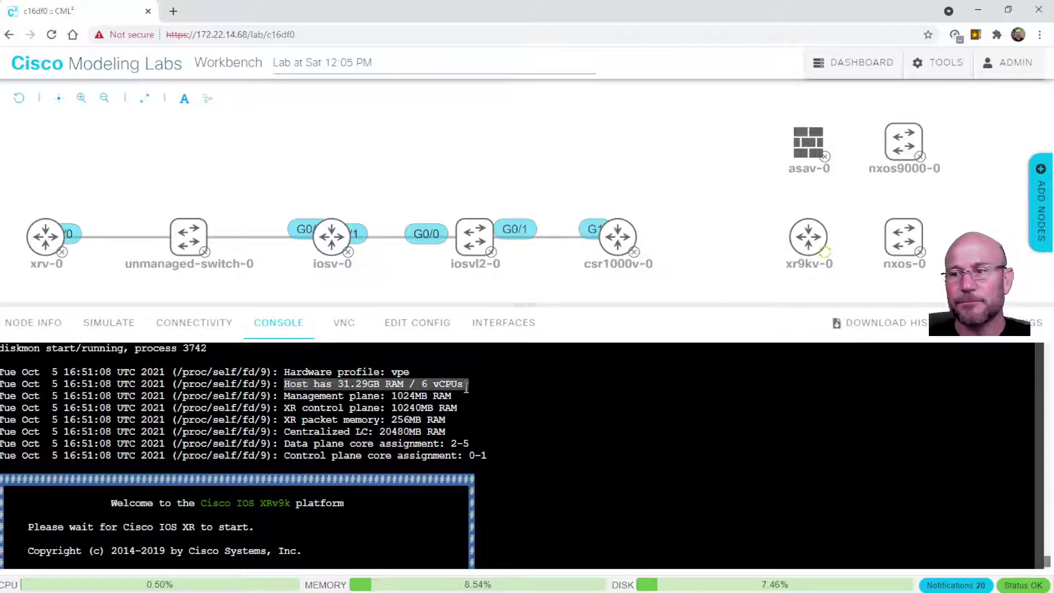
key("alt+Tab")
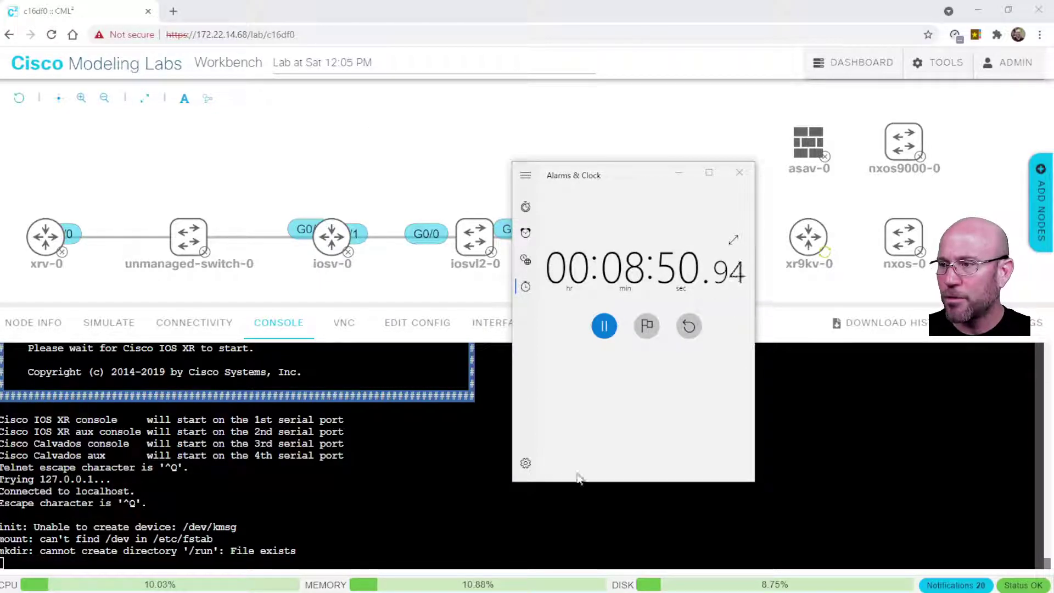
Bring the lab workbench back over the stopwatch to see xr9kv-0 booted.
left_click(495, 588)
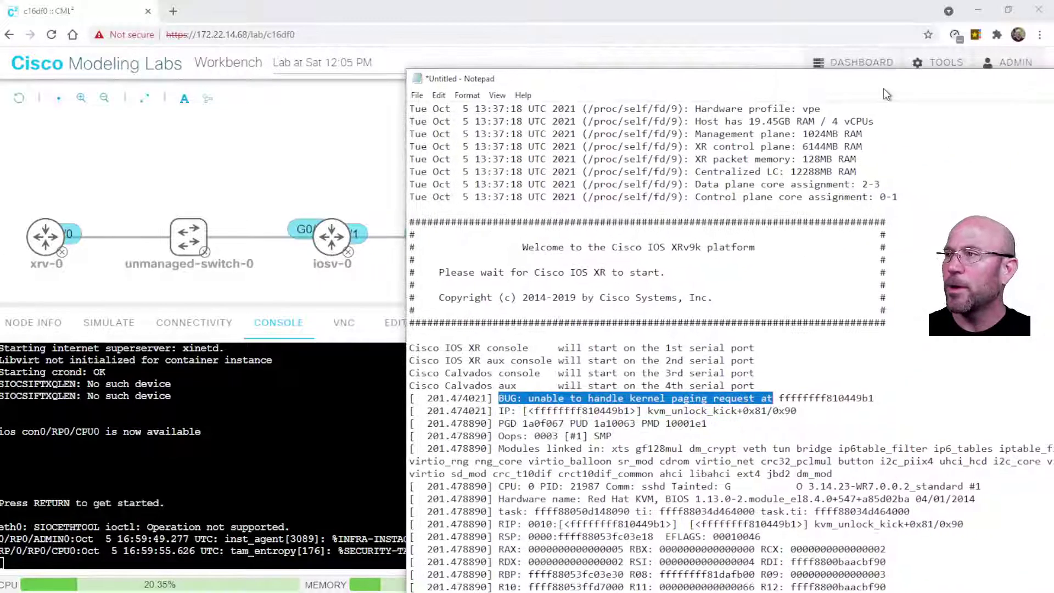
Highlight the old log's 19.45GB RAM / 4 vCPUs line, serial port lines and kernel paging BUG.
left_click_drag(884, 89, 653, 67)
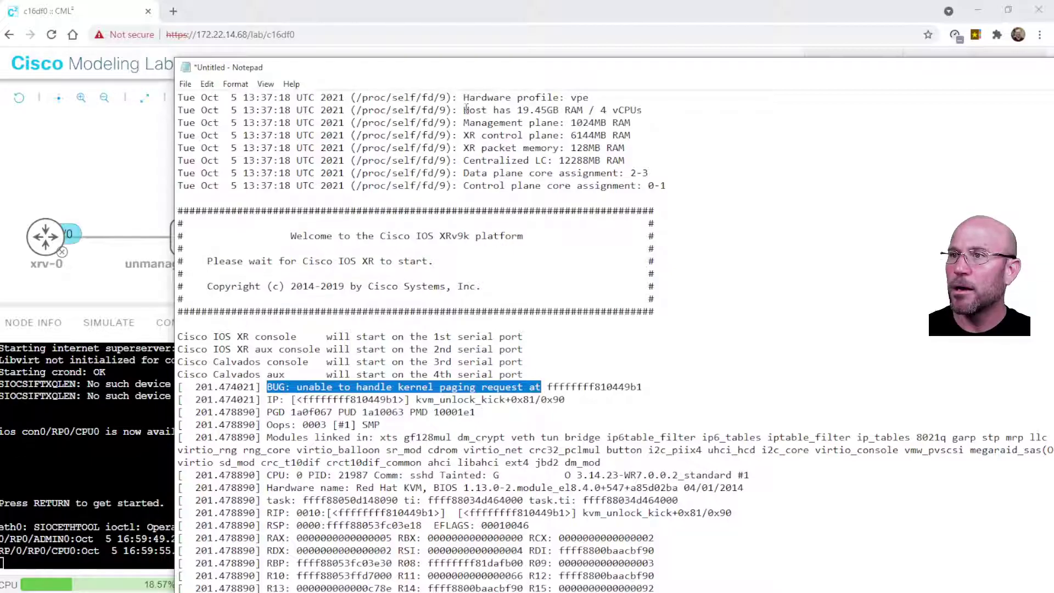
left_click_drag(464, 110, 646, 109)
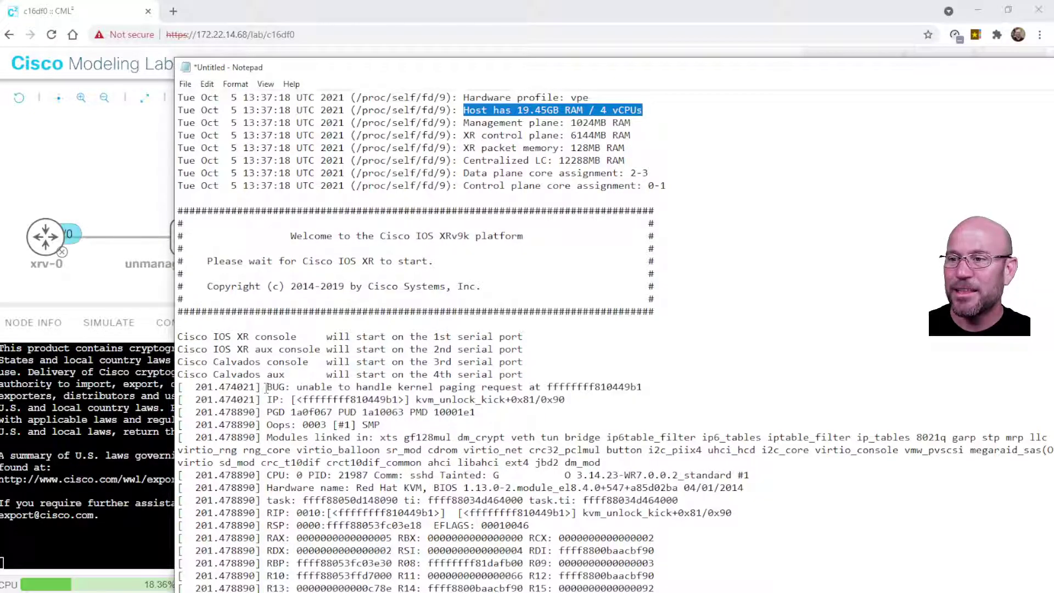
left_click_drag(267, 387, 648, 386)
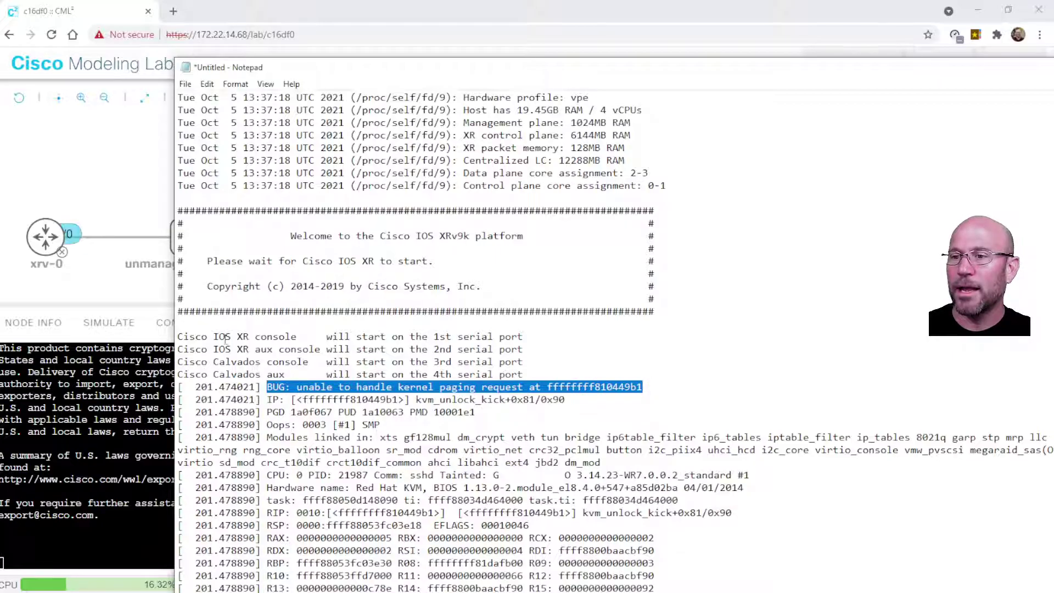
left_click_drag(178, 336, 566, 373)
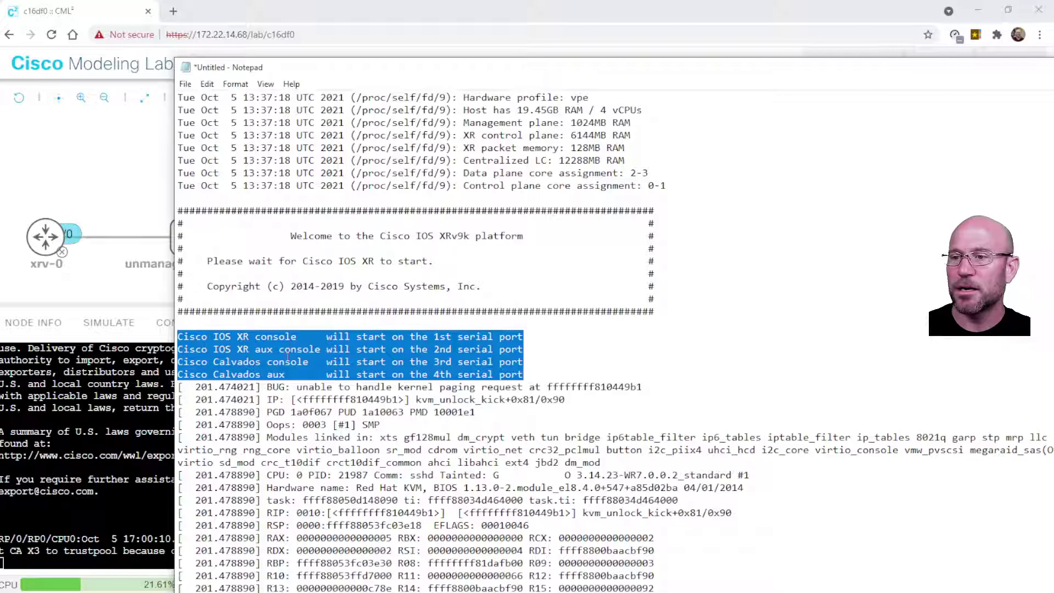
left_click_drag(268, 387, 508, 388)
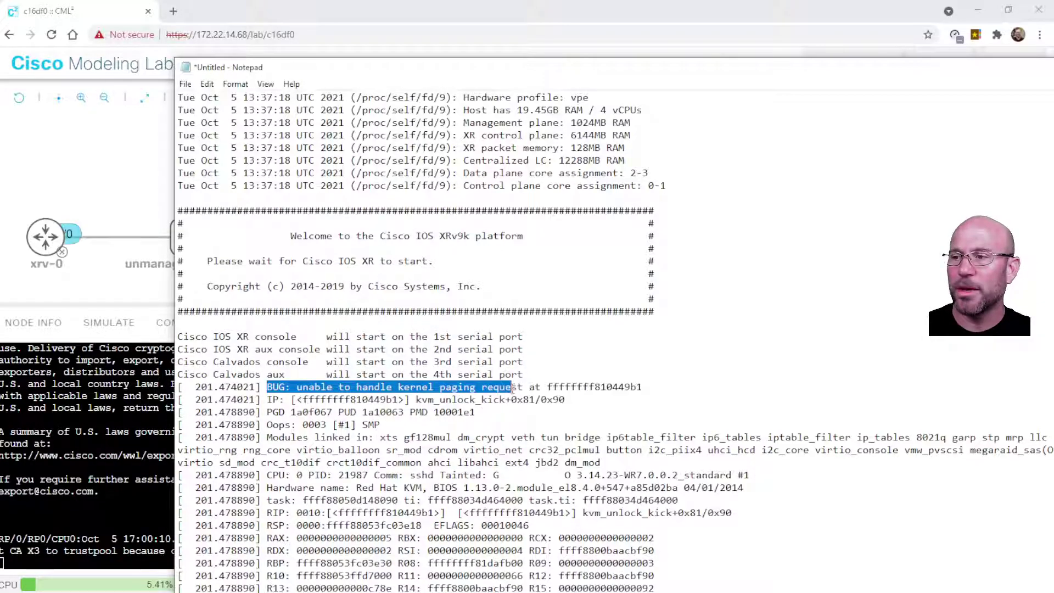
Return to the xr9kv-0 console in the lab workbench, take a screenshot, and bring the stopwatch forward.
left_click(895, 18)
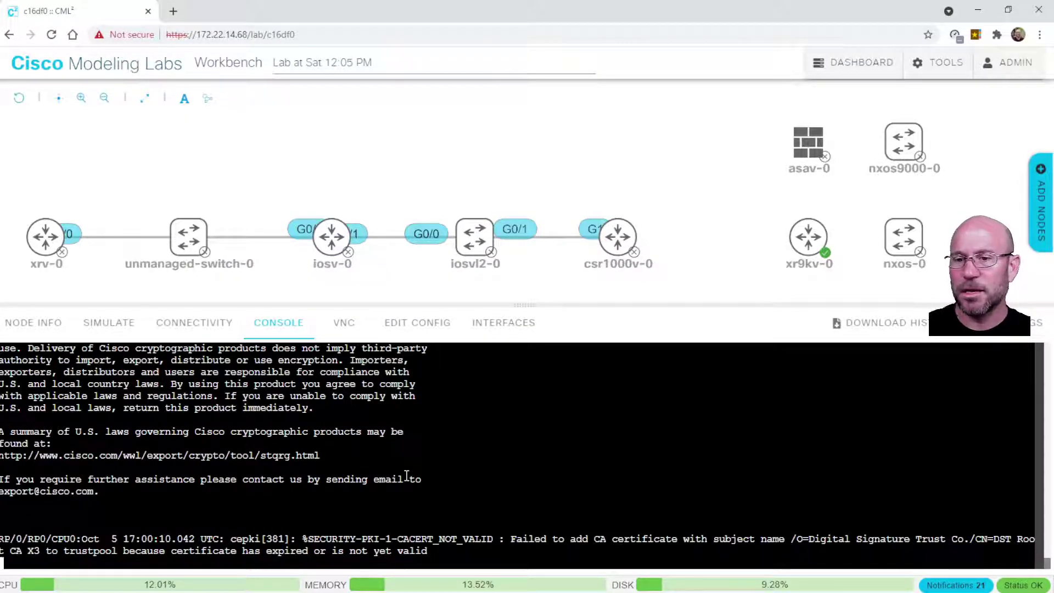
key("super+shift+s")
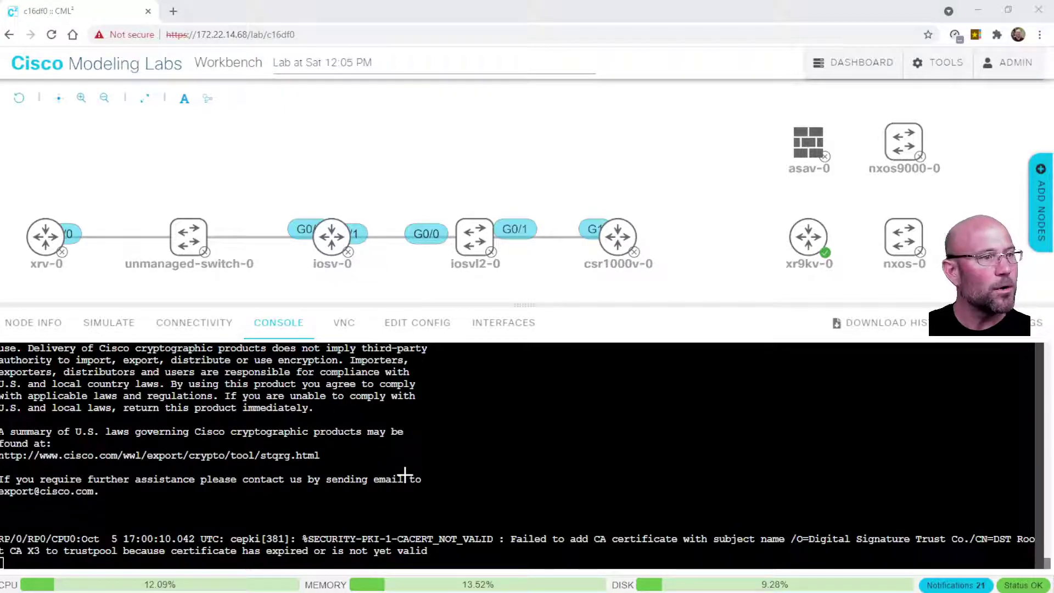
key("alt+Tab")
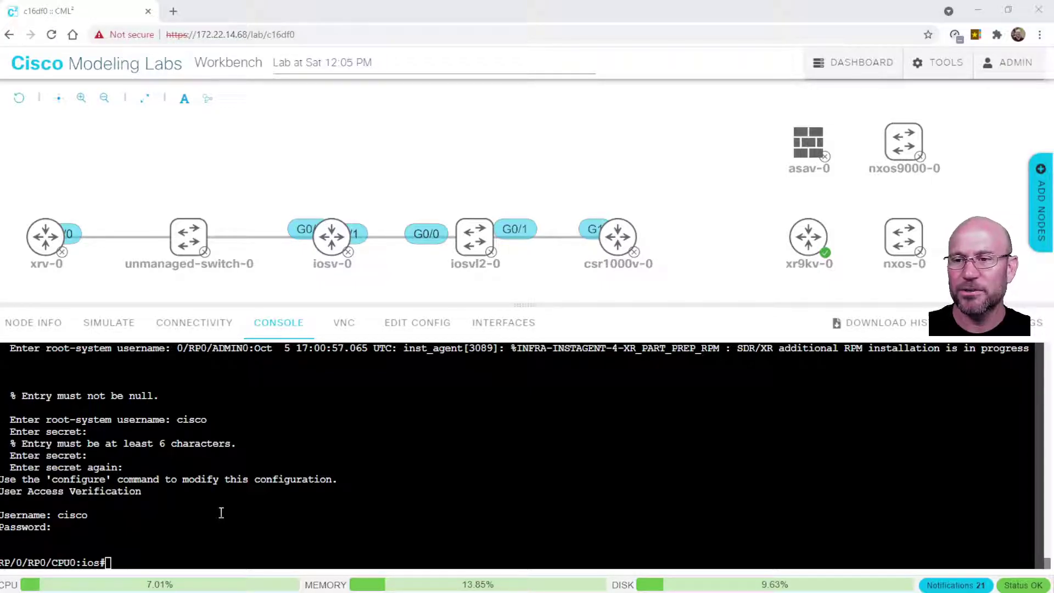
Run 'sh install committed summary' on xr9kv-0 and highlight the r722 mgbl and bng packages.
left_click(101, 561)
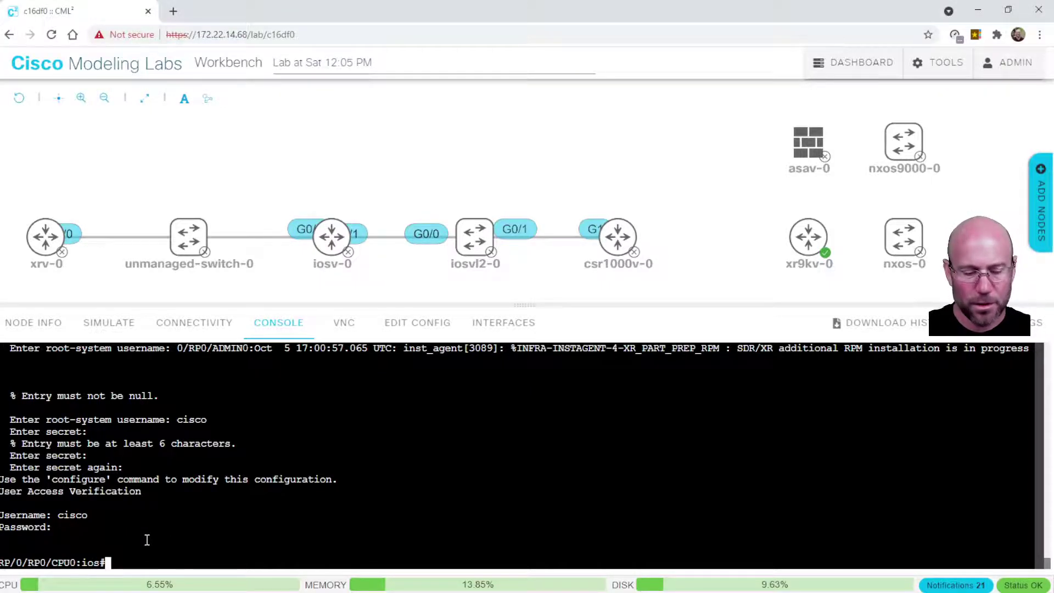
type("sh")
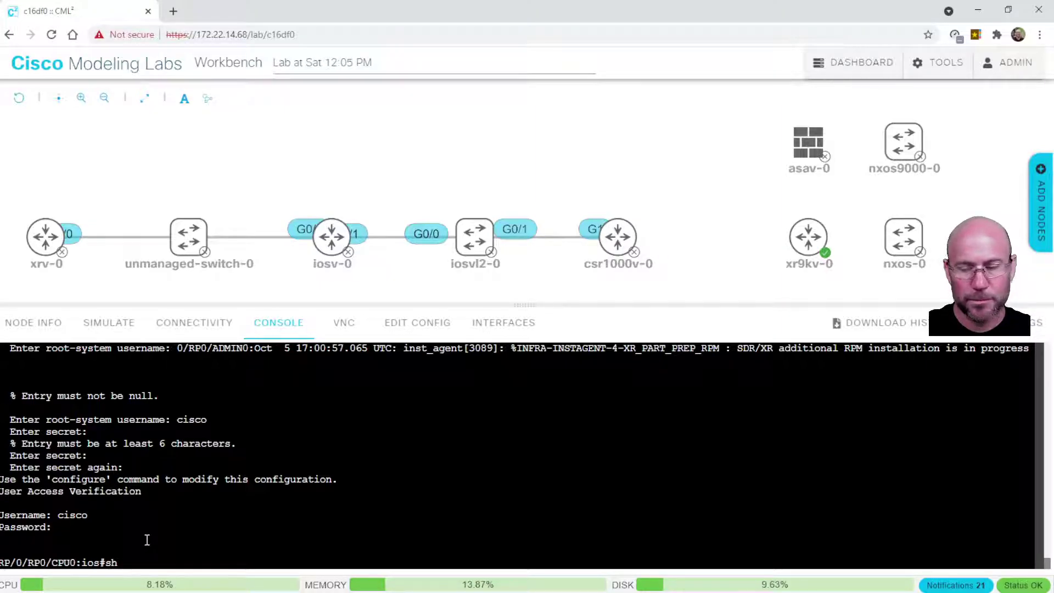
type(" install c")
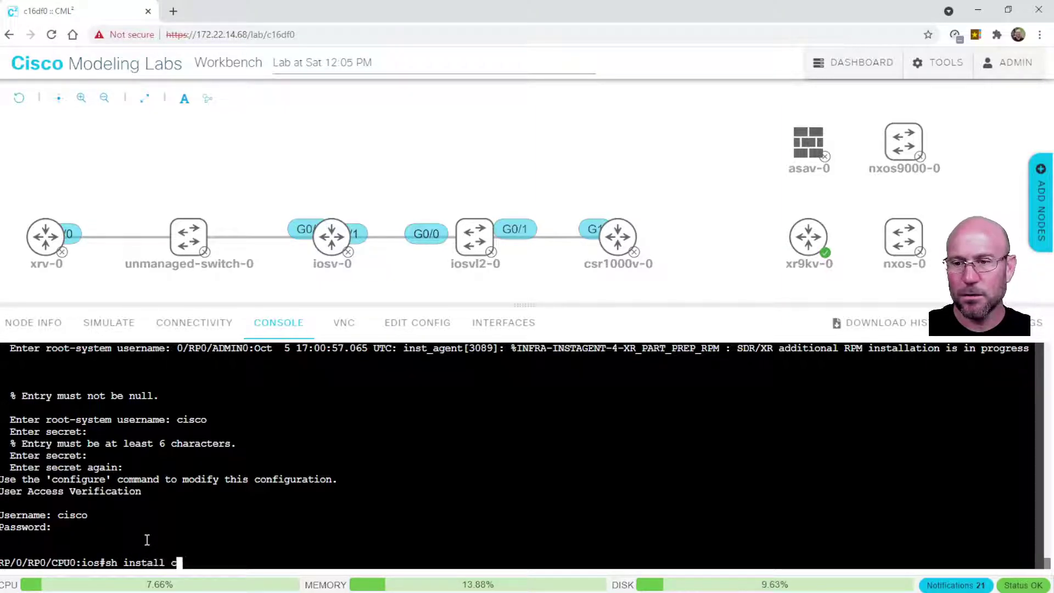
type("ommitted summary")
key("Return")
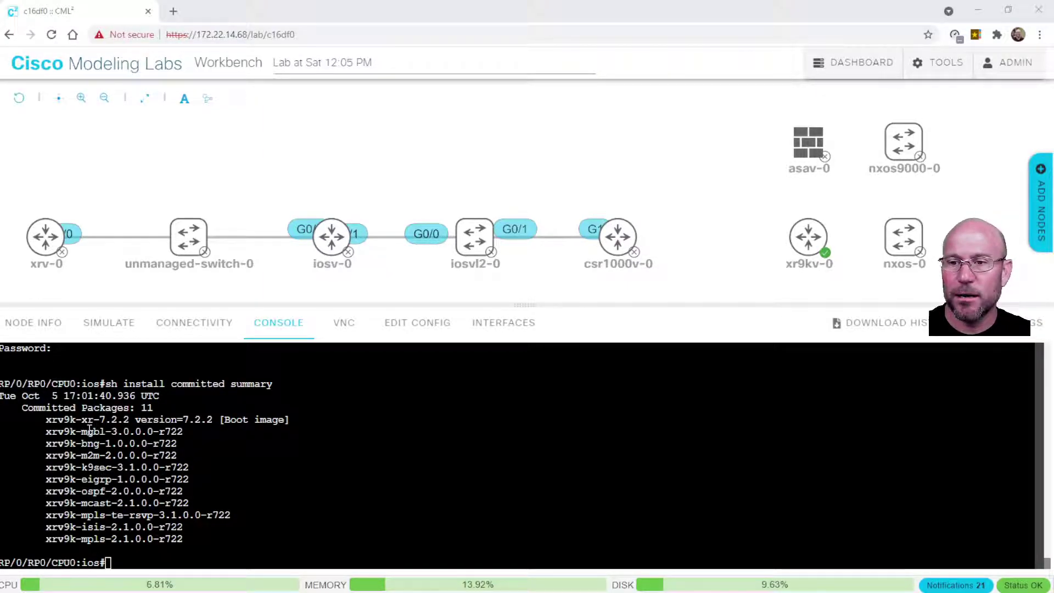
double_click(89, 431)
double_click(90, 445)
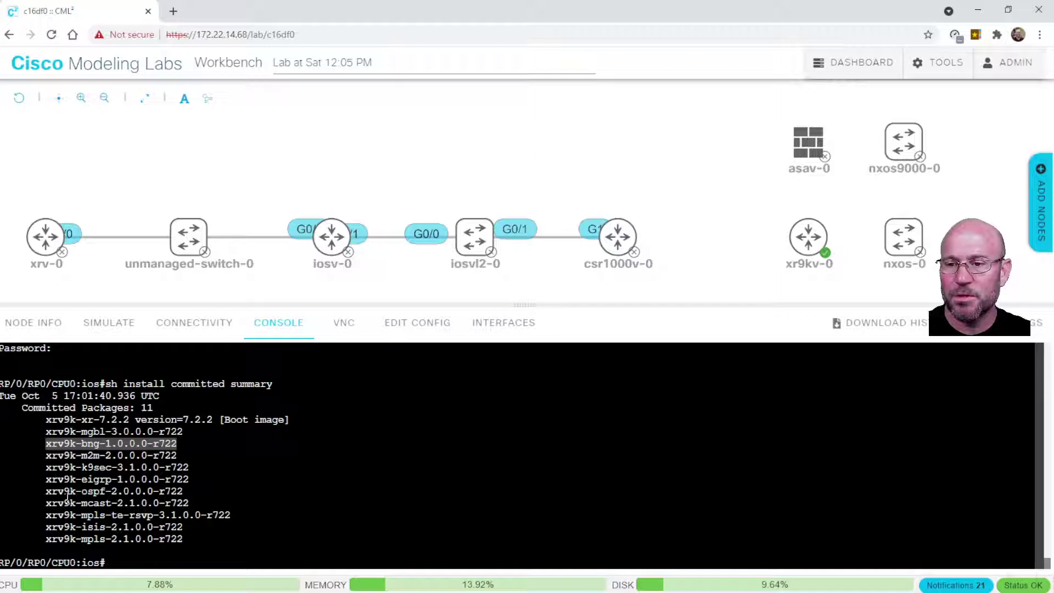
left_click(86, 462)
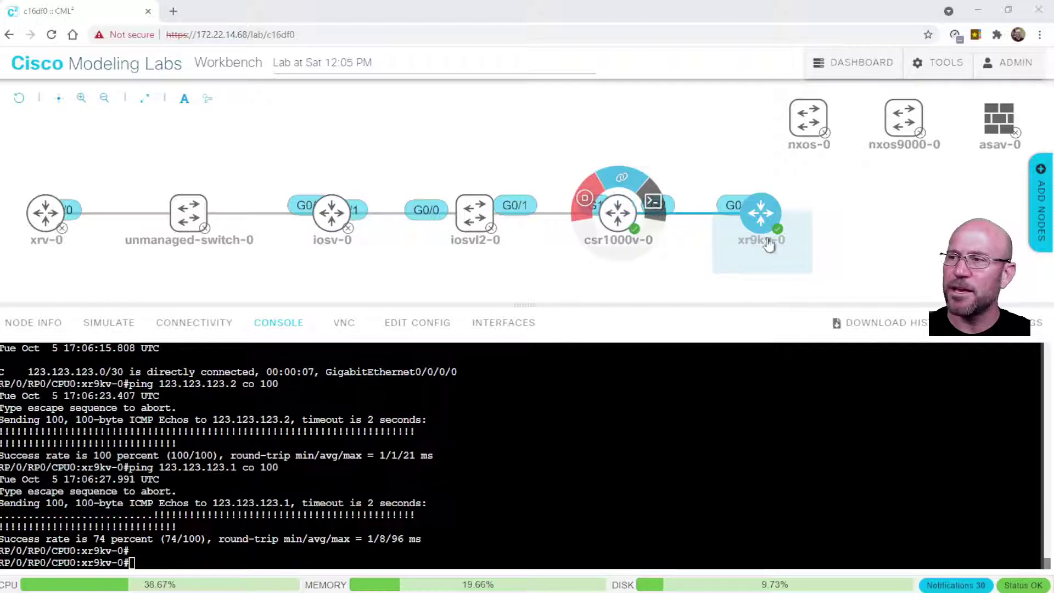
Show xr9kv-0's ARP table with 'sh arp'.
mouse_move(764, 242)
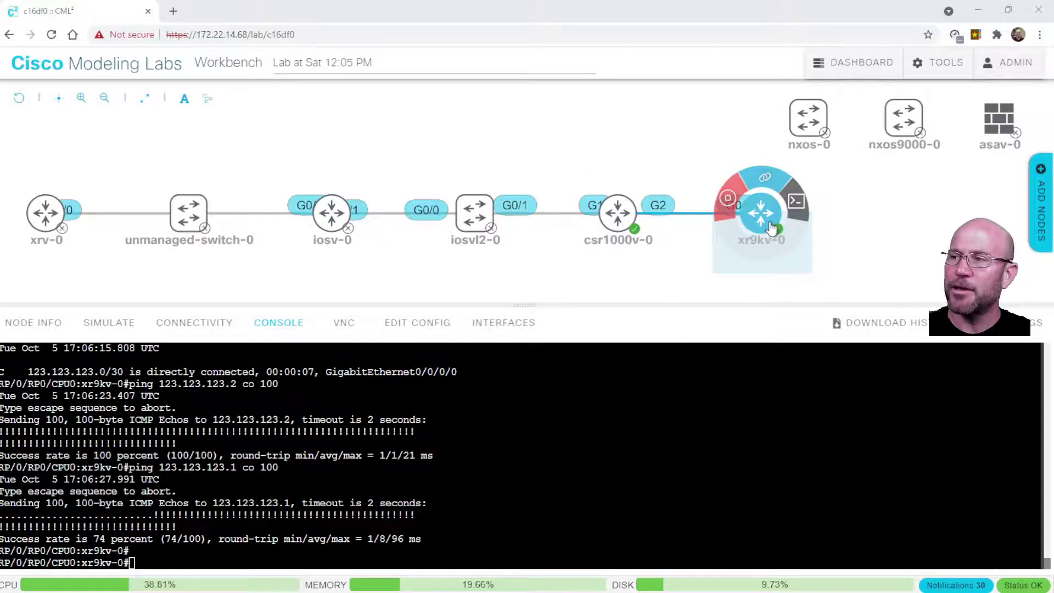
mouse_move(595, 243)
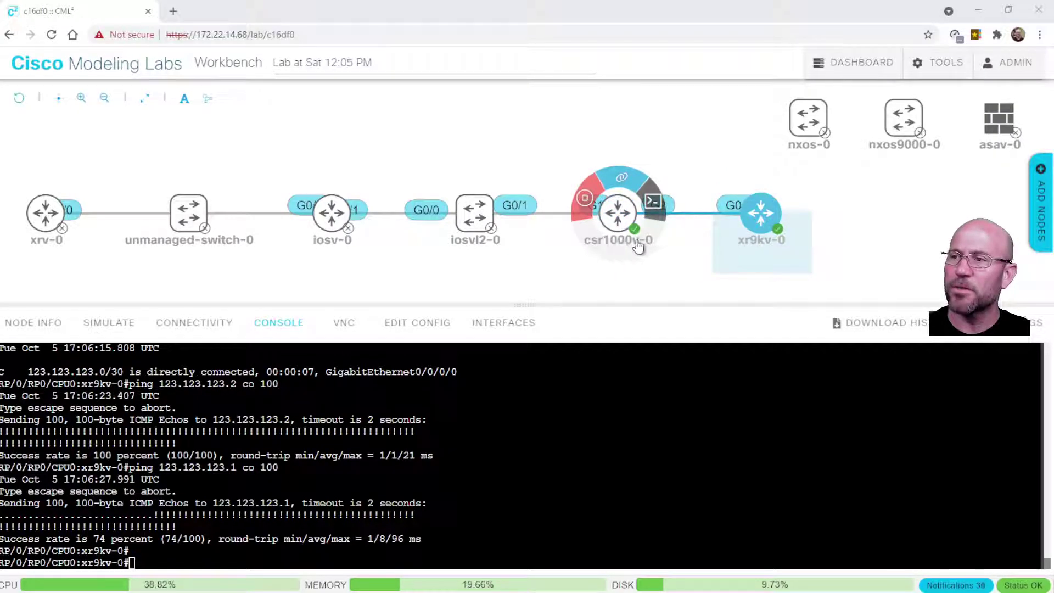
left_click(436, 473)
key("Return")
key("Return")
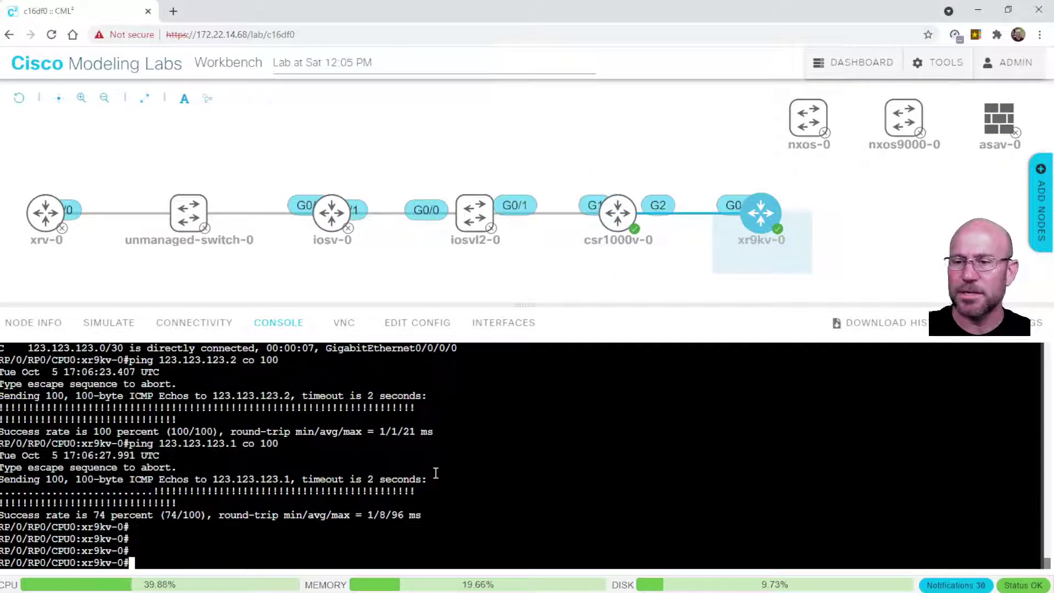
type("sh arp")
key("Return")
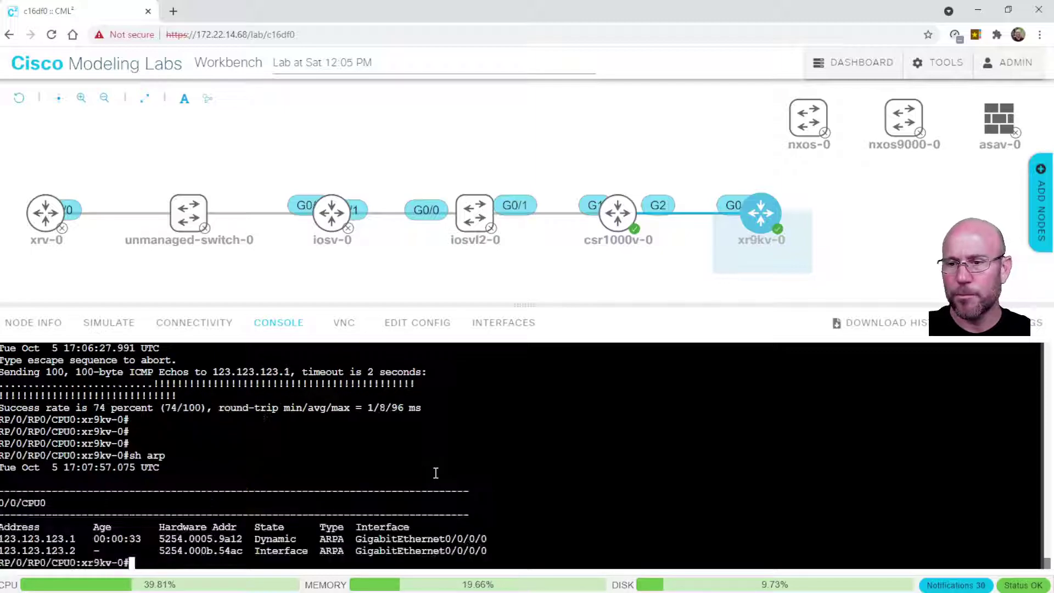
Repeat the 100-count ping to 123.123.123.1 from xr9kv-0.
key("Up")
key("Up")
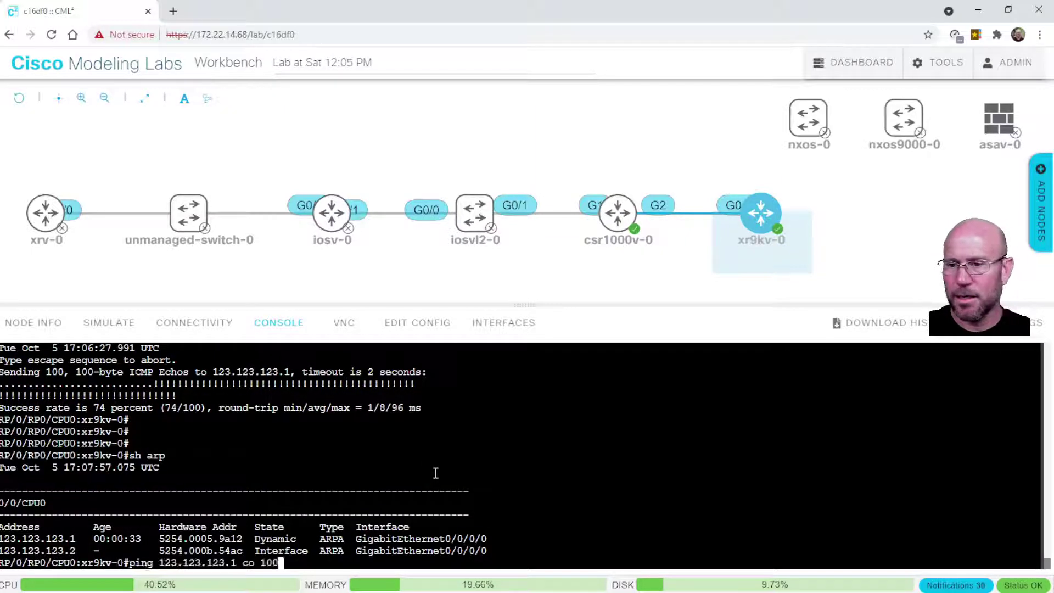
key("Return")
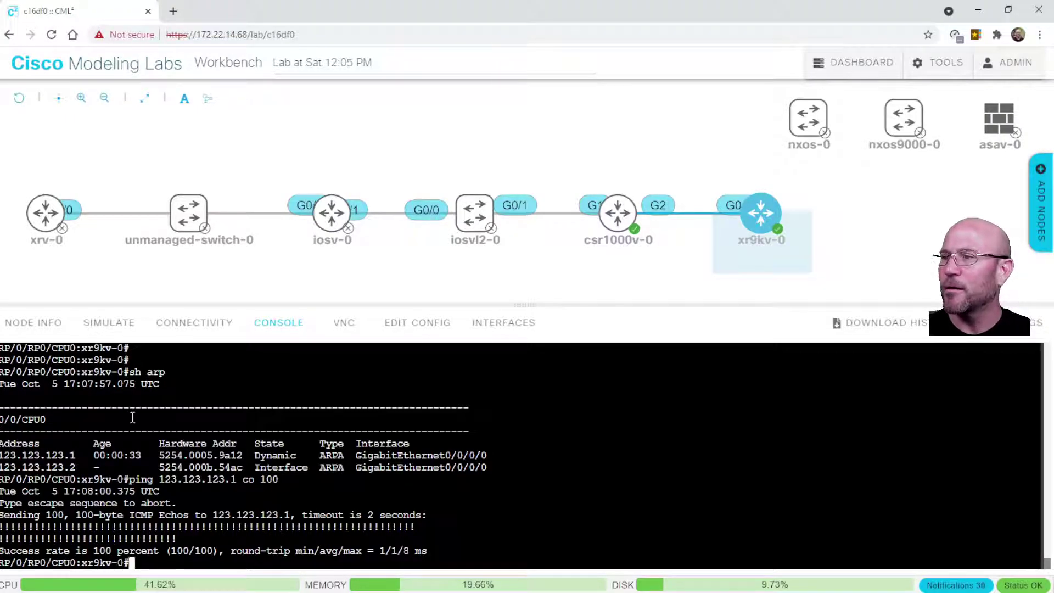
left_click(757, 219)
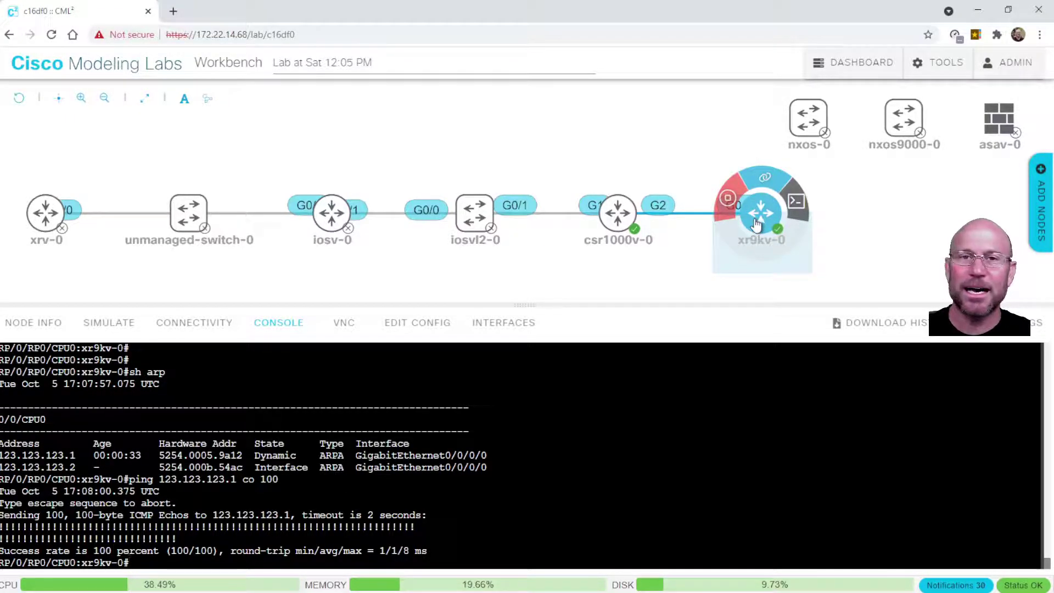